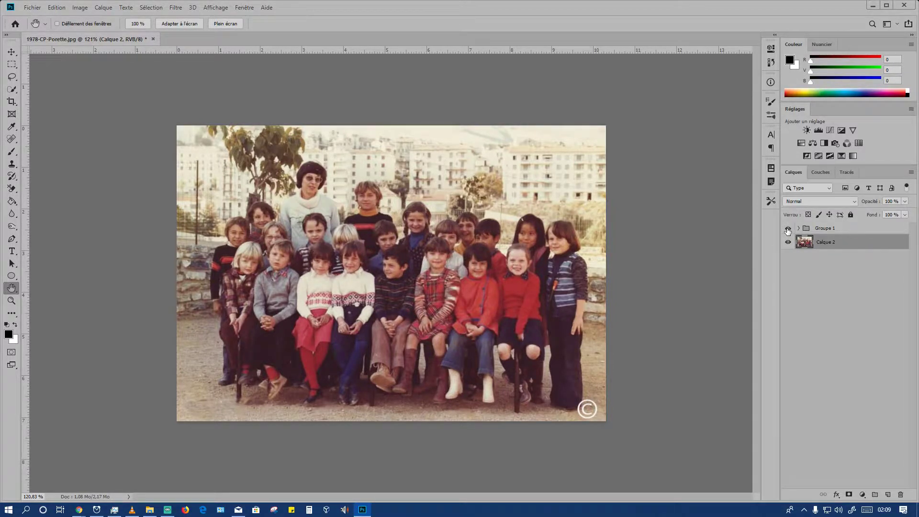
Compare the class photo with and without the corrections in Groupe 1
{"action": "left_click", "coordinate": [788, 230]}
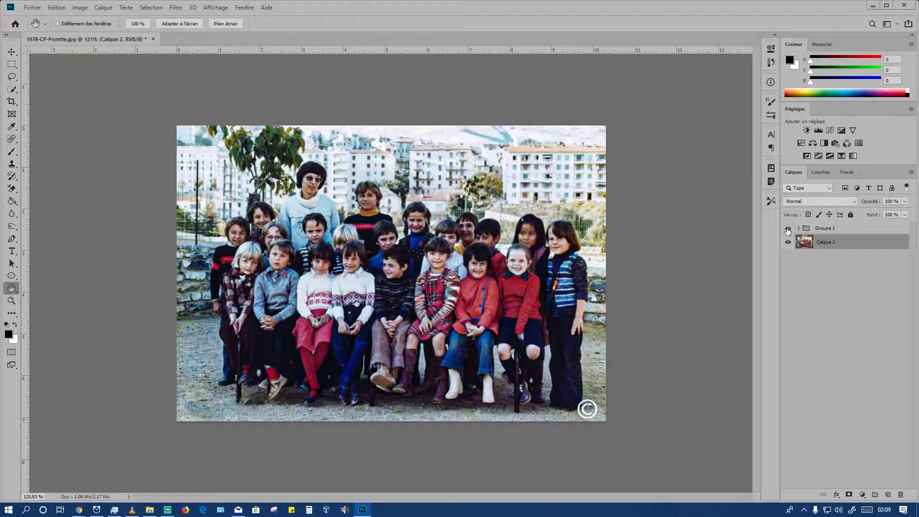
{"action": "left_click", "coordinate": [788, 230]}
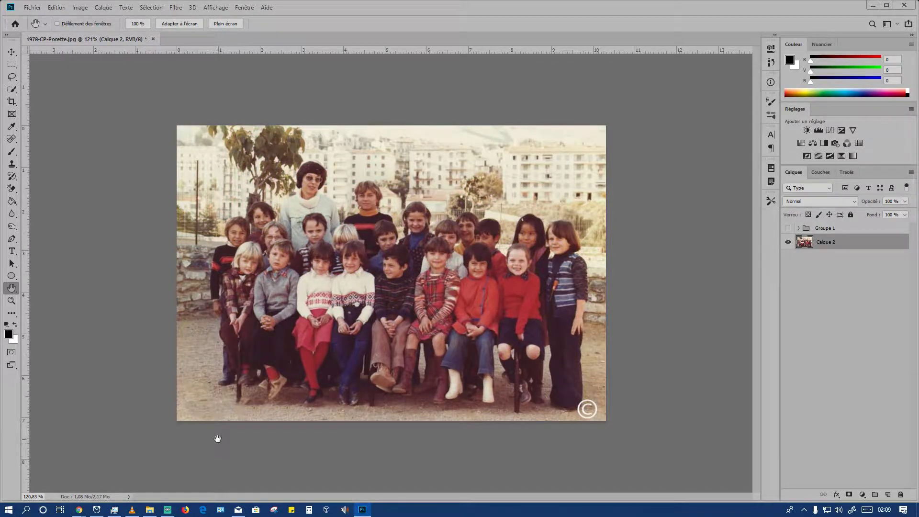
Switch to File Explorer and open 1978-CP-Porette.jpg from the Nouveau dossier folder with Adobe Photoshop CC 2019
{"action": "left_click", "coordinate": [151, 511]}
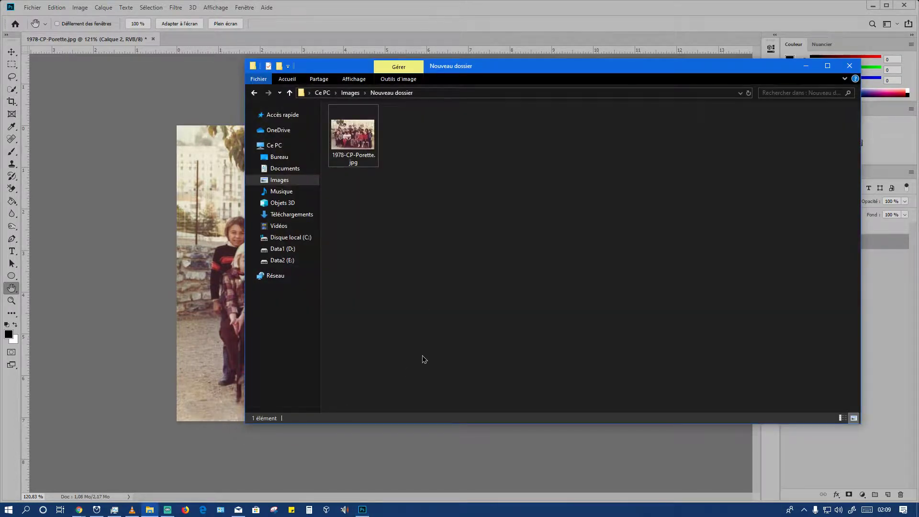
{"action": "right_click", "coordinate": [344, 145]}
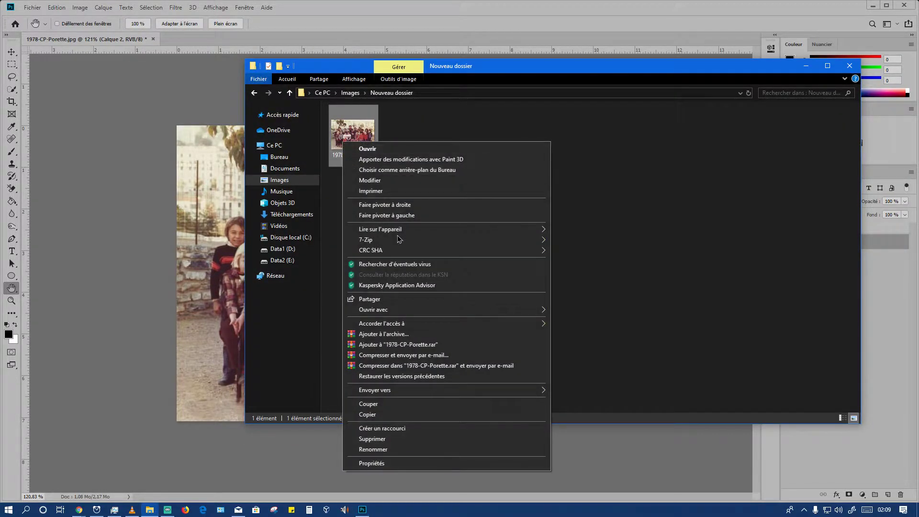
{"action": "mouse_move", "coordinate": [402, 315]}
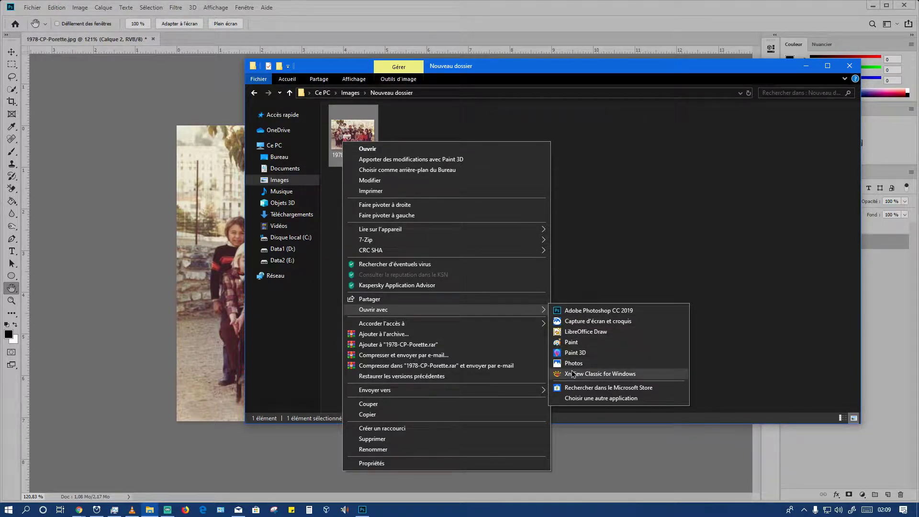
{"action": "left_click", "coordinate": [523, 217]}
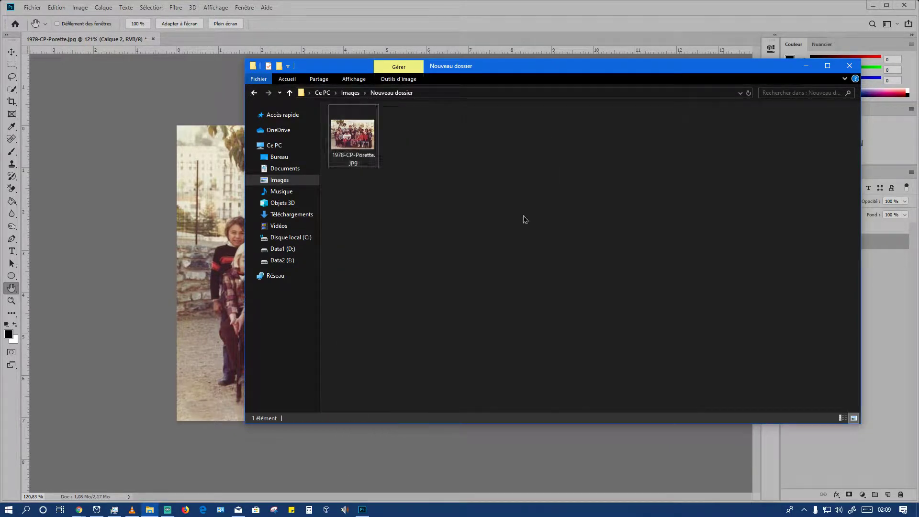
{"action": "right_click", "coordinate": [361, 146]}
{"action": "mouse_move", "coordinate": [414, 314]}
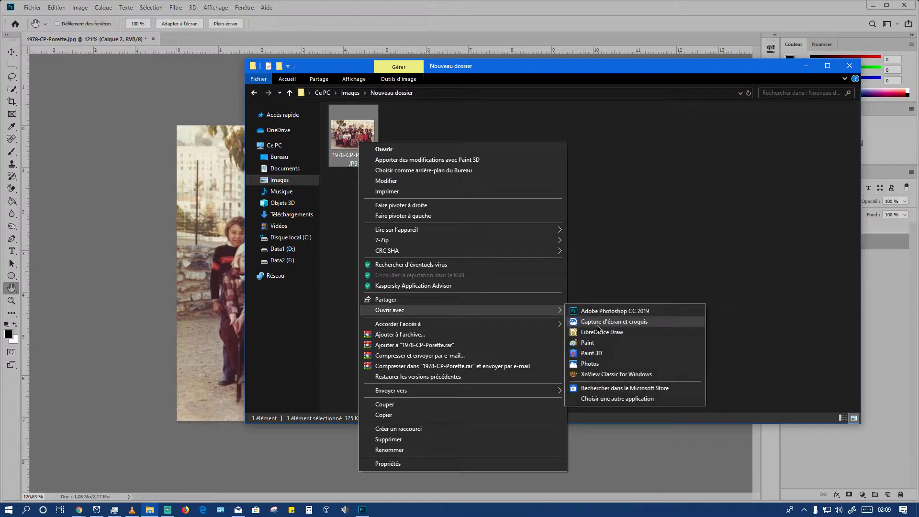
{"action": "left_click", "coordinate": [588, 314]}
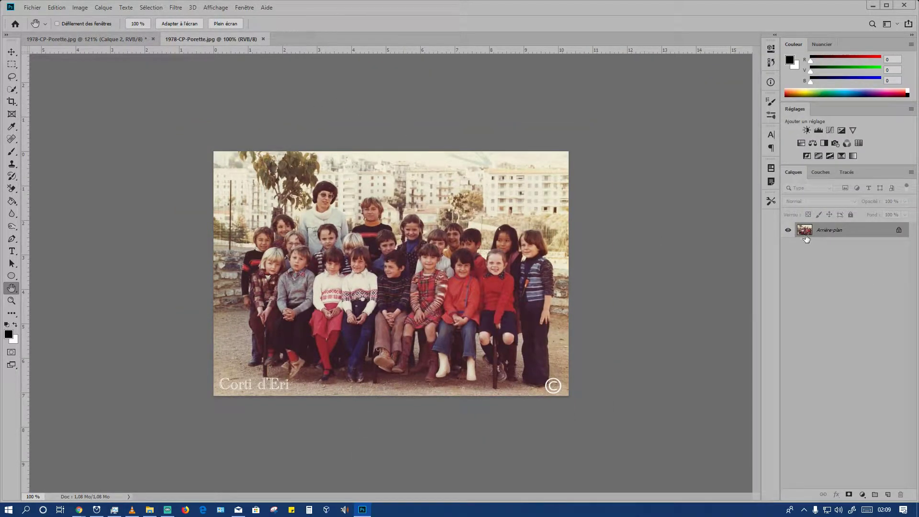
Duplicate the background layer and add a Curves adjustment layer above the copy
{"action": "left_click_drag", "start_coordinate": [803, 234], "coordinate": [887, 493]}
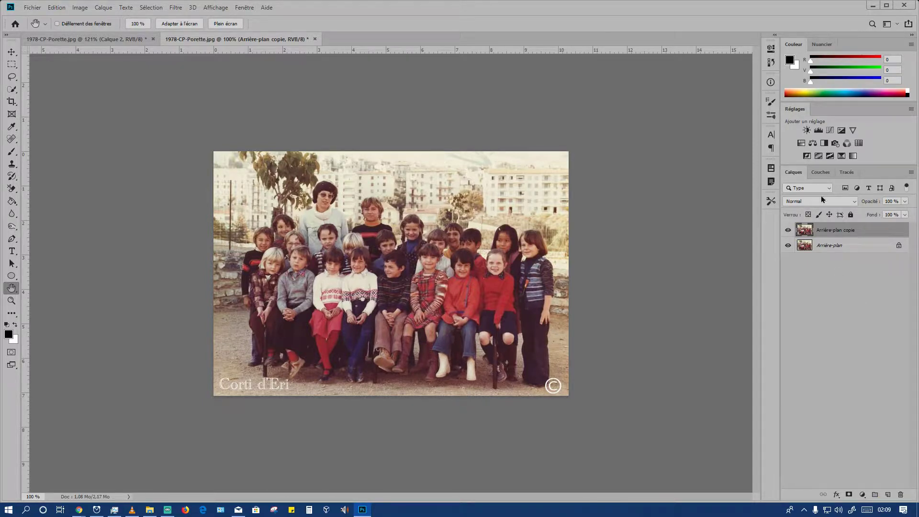
{"action": "left_click", "coordinate": [830, 132]}
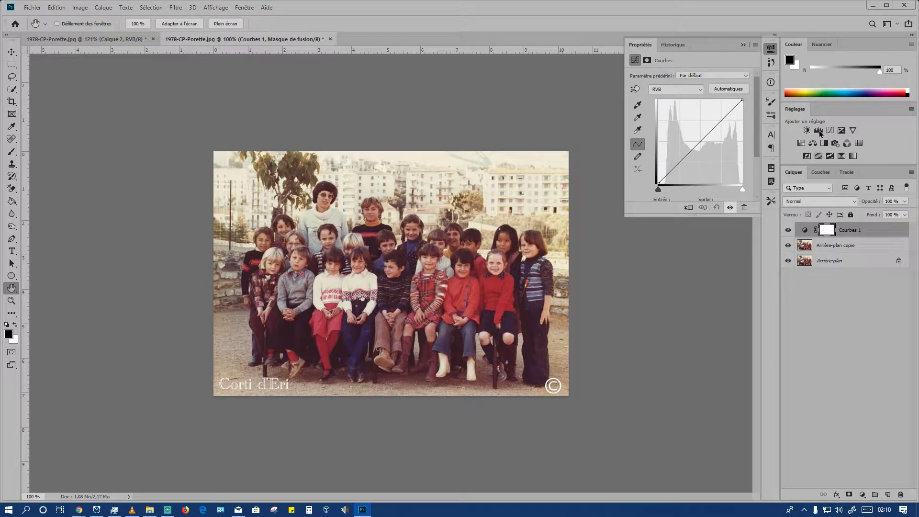
Dock the Réglages panel with the Calques panels, then restore it to its own place above them and show Calques
{"action": "left_click_drag", "start_coordinate": [785, 111], "coordinate": [878, 337]}
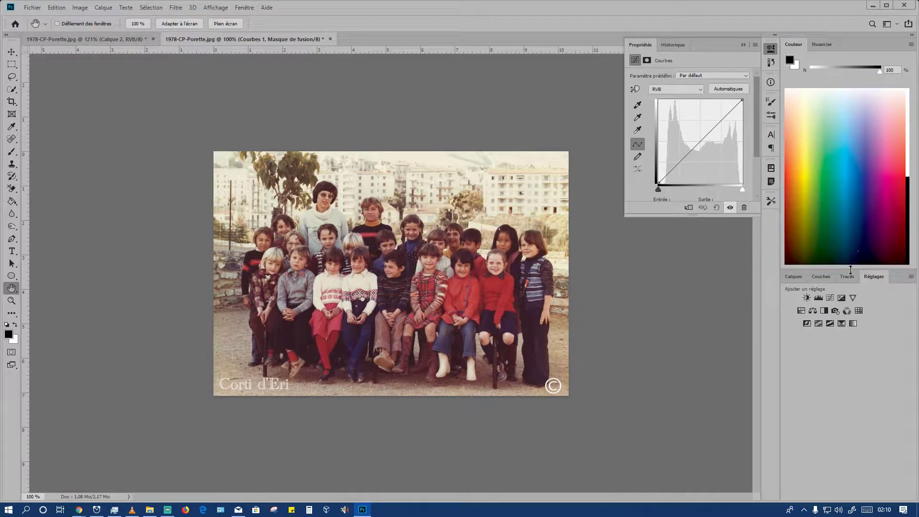
{"action": "left_click_drag", "start_coordinate": [851, 271], "coordinate": [819, 103]}
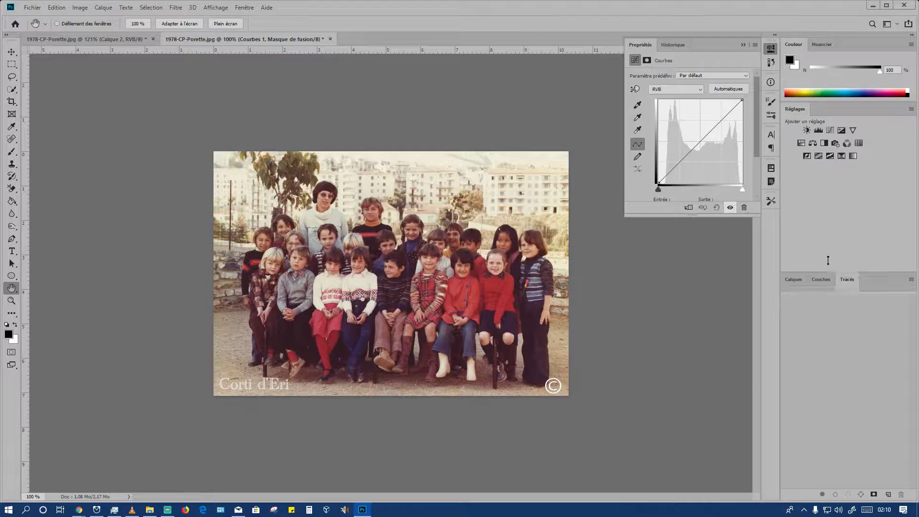
{"action": "left_click_drag", "start_coordinate": [828, 260], "coordinate": [801, 167]}
{"action": "left_click", "coordinate": [794, 172]}
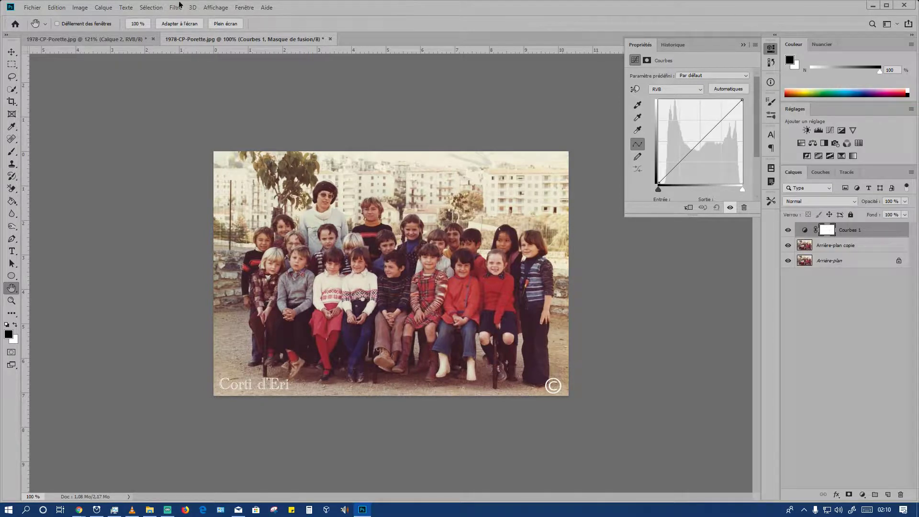
Hide the Réglages panel and display it again
{"action": "left_click", "coordinate": [244, 8]}
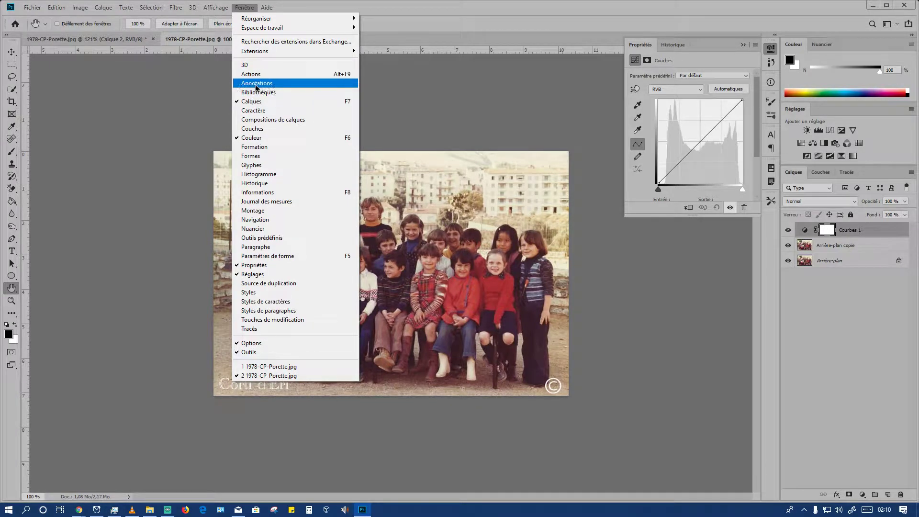
{"action": "left_click", "coordinate": [260, 276]}
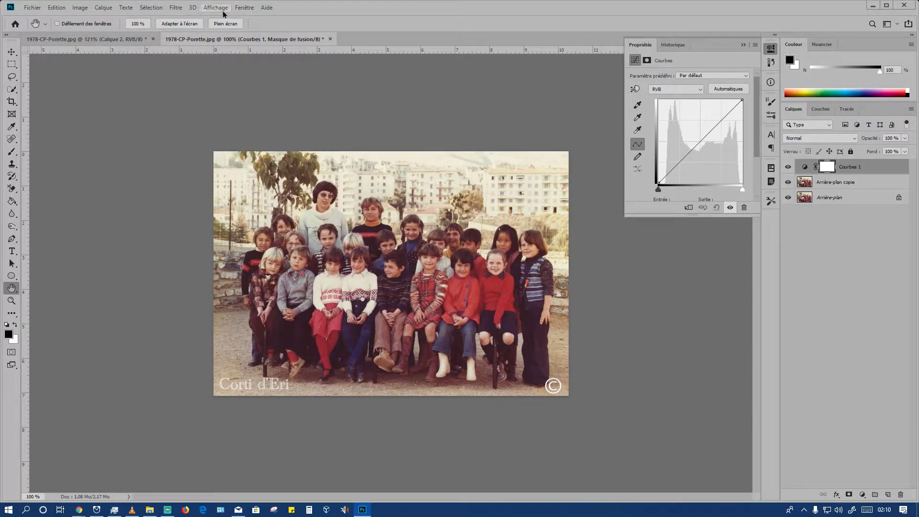
{"action": "left_click", "coordinate": [244, 9]}
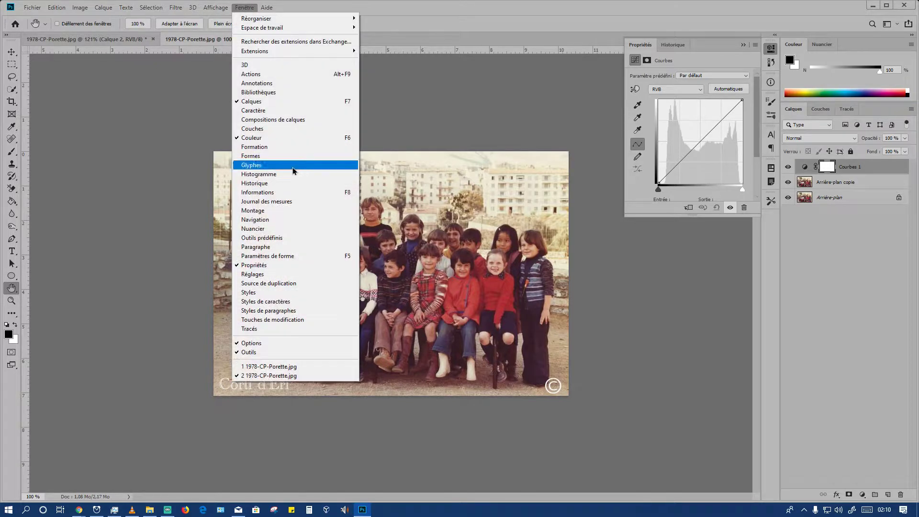
{"action": "left_click", "coordinate": [268, 273]}
Add a Levels adjustment layer above Courbes 1 and delete it again
{"action": "left_click", "coordinate": [805, 230]}
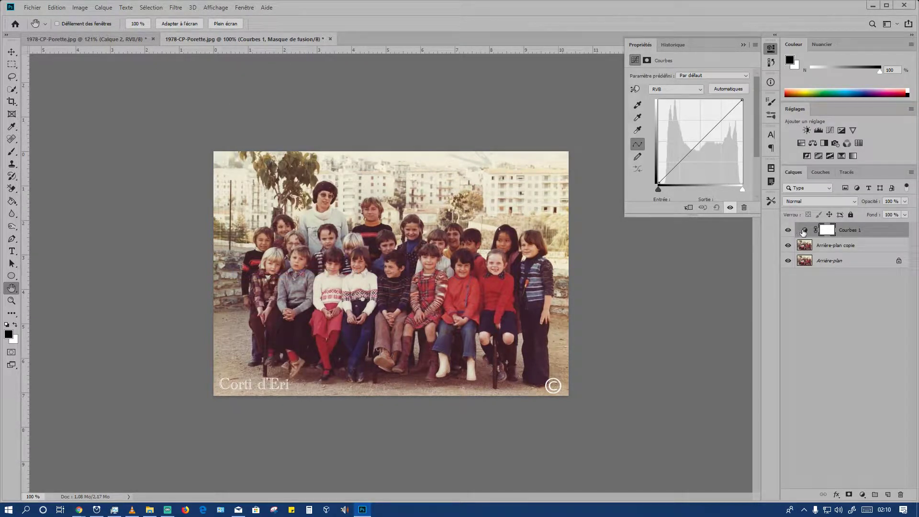
{"action": "left_click", "coordinate": [818, 130]}
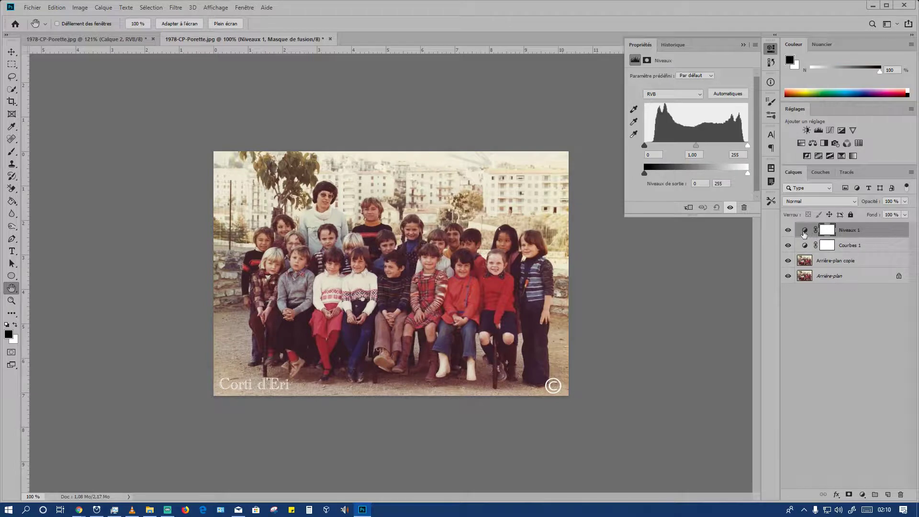
{"action": "left_click_drag", "start_coordinate": [814, 236], "coordinate": [901, 494]}
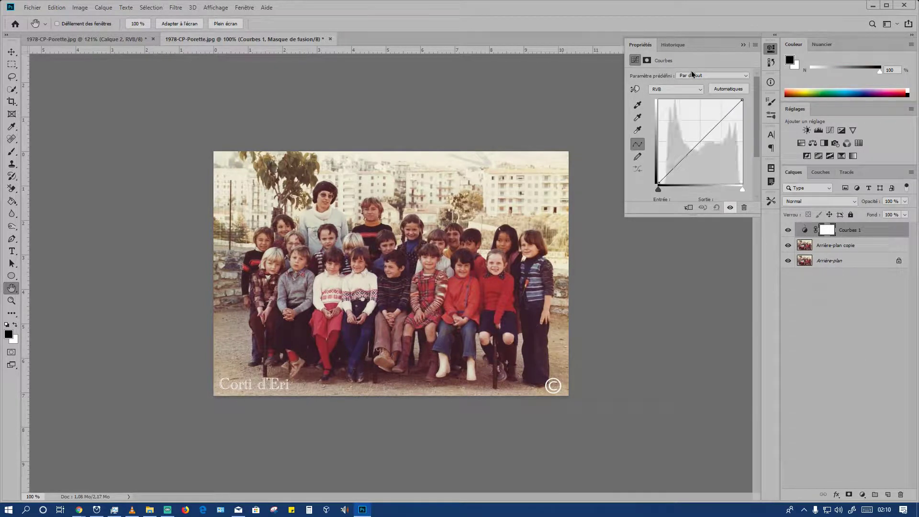
Lower the midtones of the red channel (Rouge) in the Courbes 1 adjustment to reduce the red cast
{"action": "left_click", "coordinate": [677, 90]}
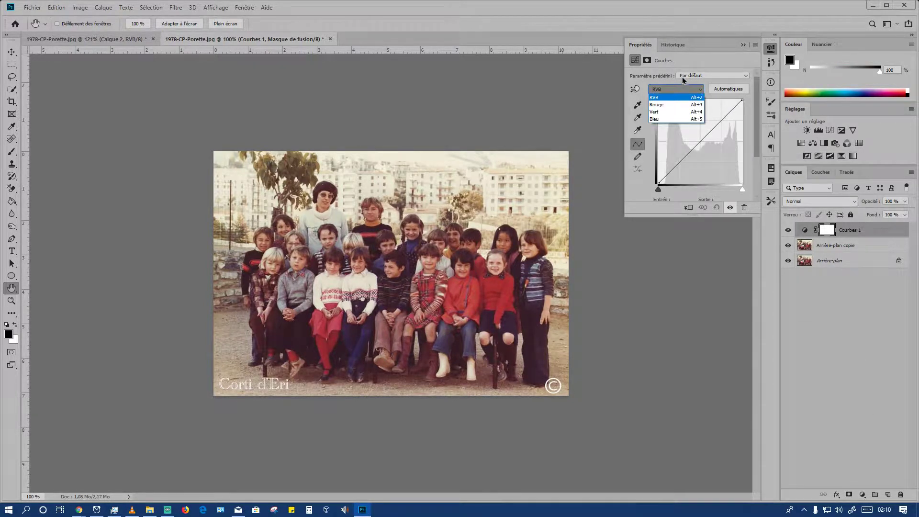
{"action": "left_click", "coordinate": [667, 105]}
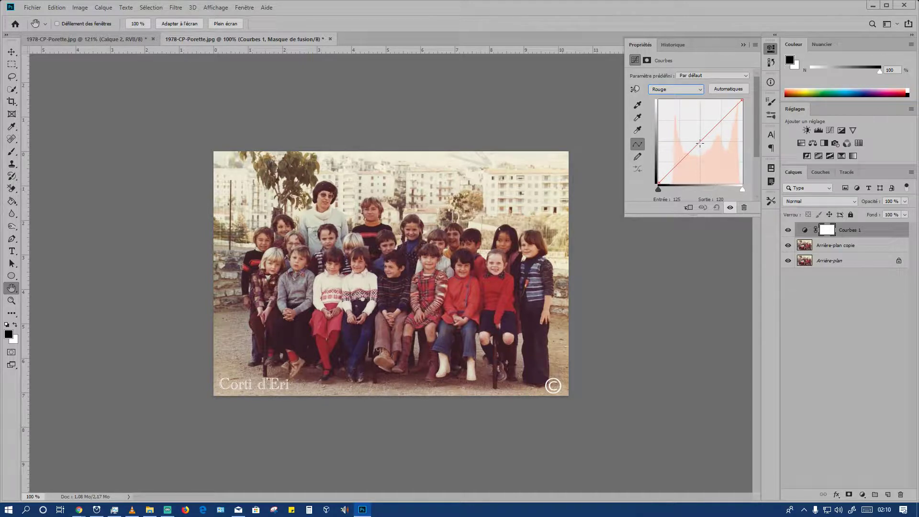
{"action": "left_click_drag", "start_coordinate": [699, 145], "coordinate": [703, 146]}
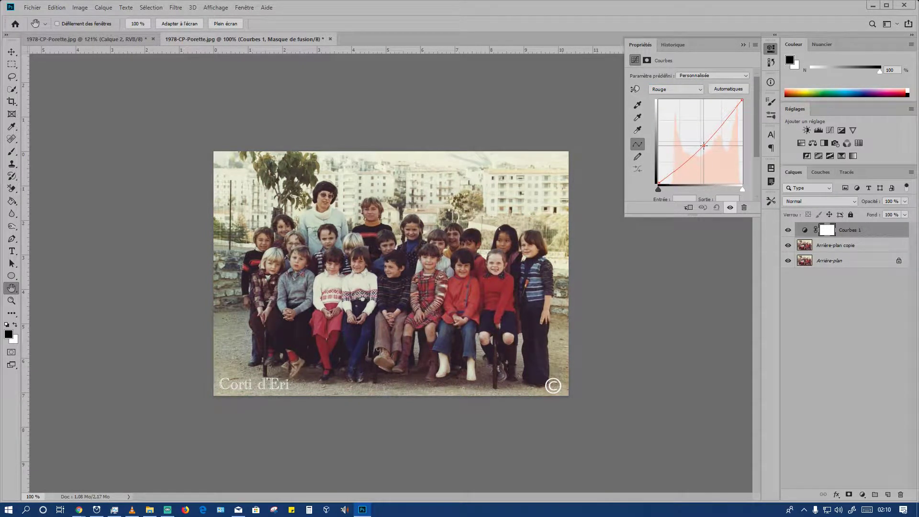
Raise the midtones of the blue channel (Bleu) in the Courbes 1 adjustment to counter the yellow cast
{"action": "left_click", "coordinate": [683, 89]}
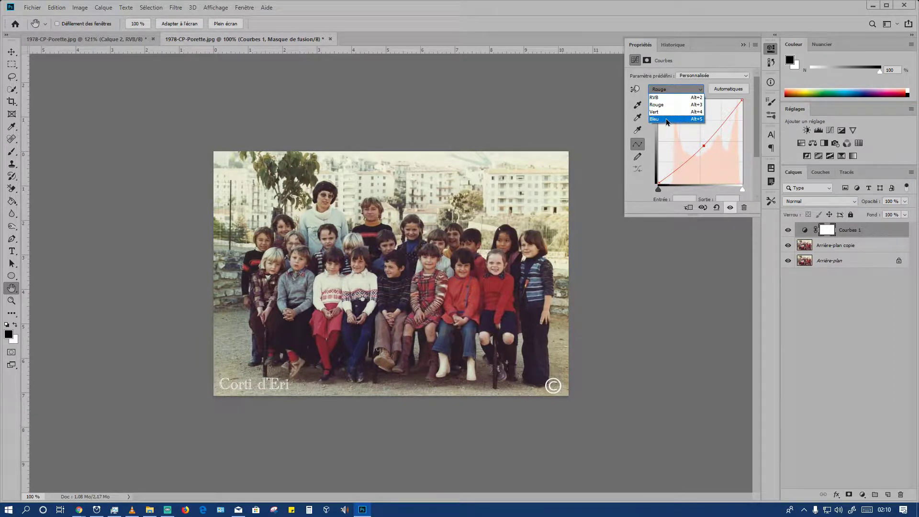
{"action": "left_click", "coordinate": [665, 119]}
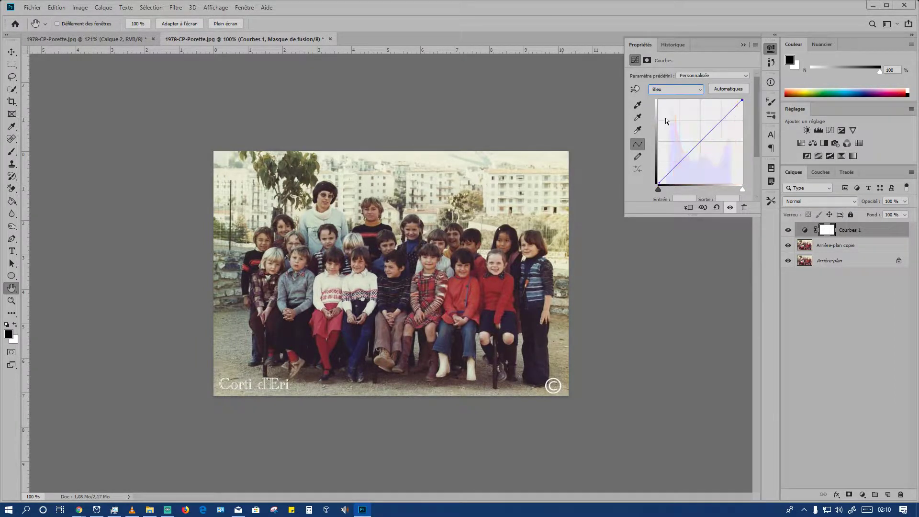
{"action": "left_click", "coordinate": [696, 142]}
{"action": "left_click_drag", "start_coordinate": [696, 141], "coordinate": [694, 140]}
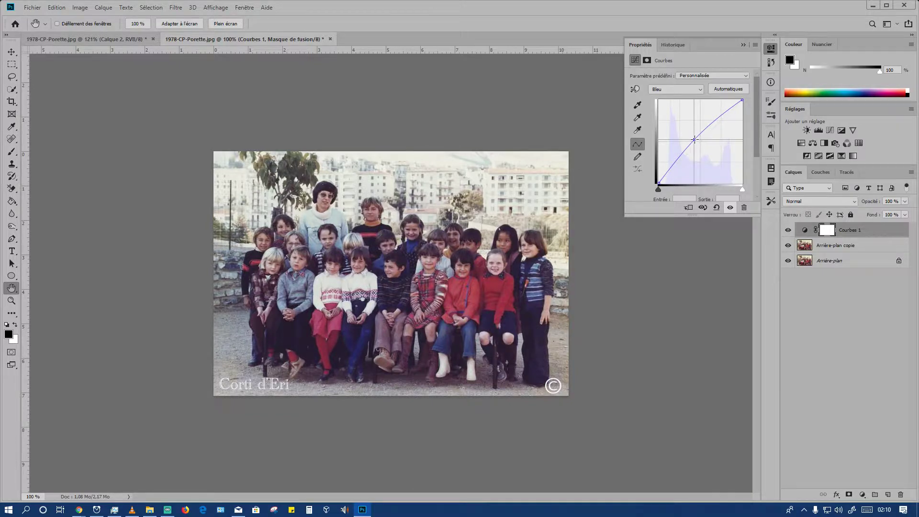
Lower the midtones of the green channel (Vert) slightly in the Courbes 1 adjustment
{"action": "left_click", "coordinate": [670, 91]}
{"action": "left_click", "coordinate": [664, 116]}
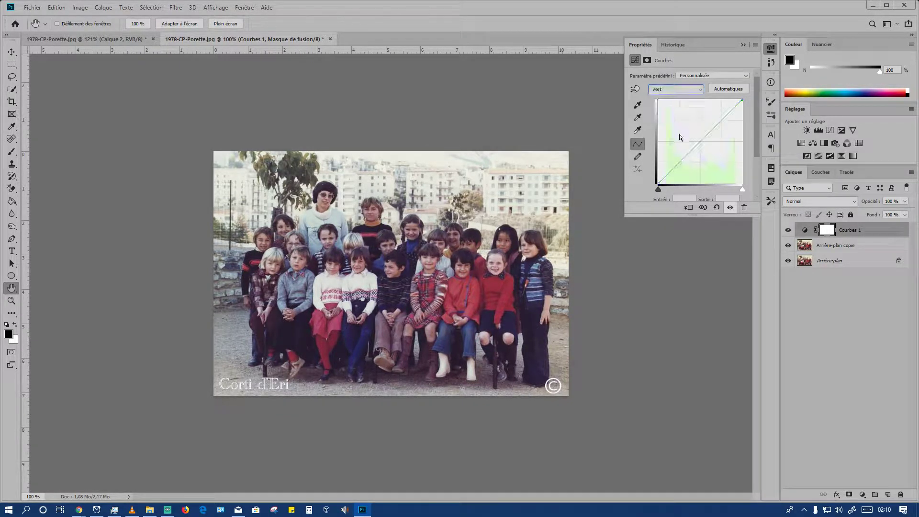
{"action": "left_click_drag", "start_coordinate": [700, 146], "coordinate": [699, 146]}
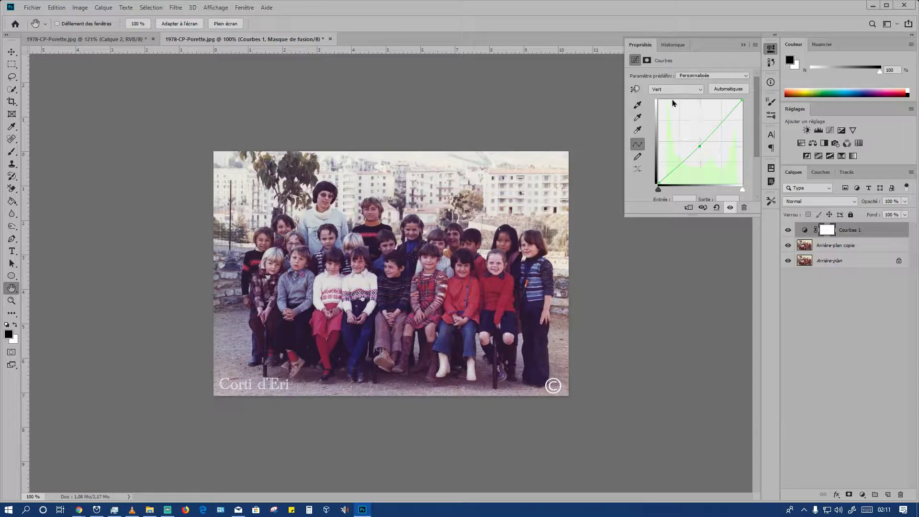
Fine-tune the blue channel's midtone point and raise the green channel's point slightly in the Courbes 1 adjustment
{"action": "left_click", "coordinate": [674, 89]}
{"action": "left_click", "coordinate": [666, 120]}
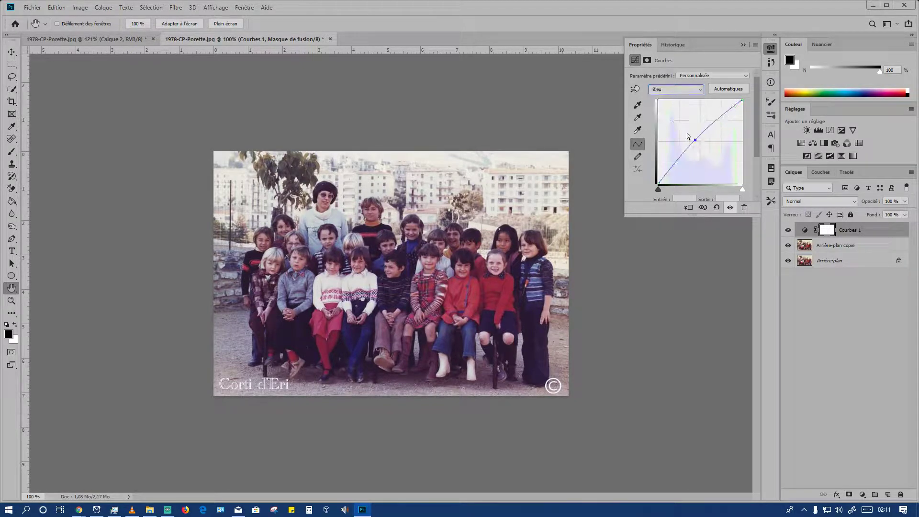
{"action": "left_click_drag", "start_coordinate": [695, 140], "coordinate": [695, 140]}
{"action": "left_click", "coordinate": [680, 91]}
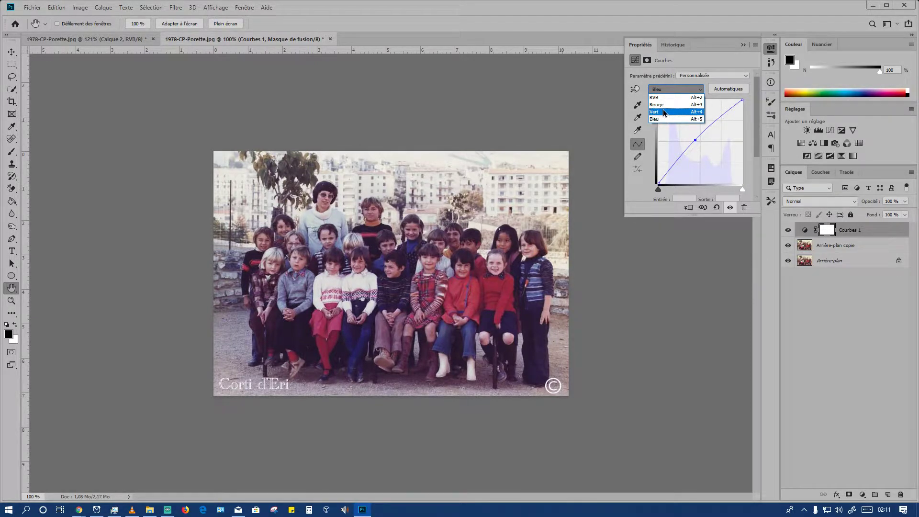
{"action": "left_click", "coordinate": [660, 111]}
{"action": "left_click", "coordinate": [698, 143]}
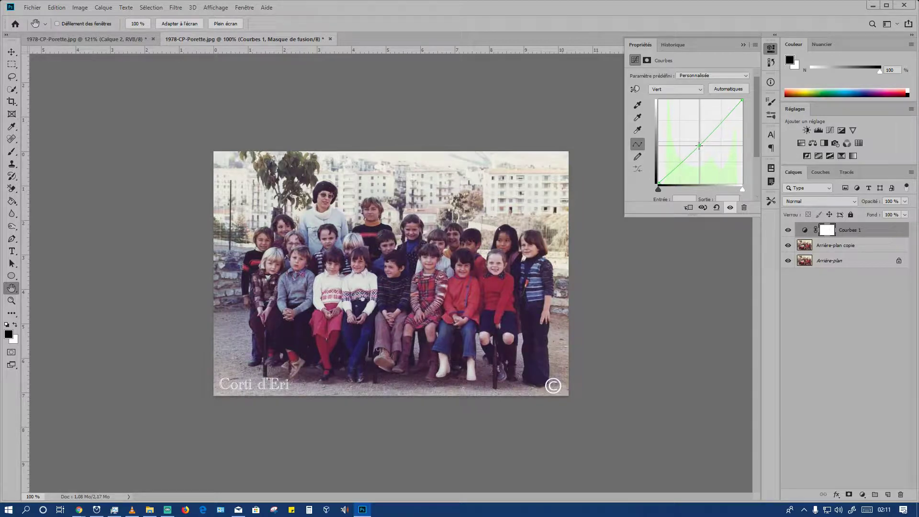
{"action": "left_click_drag", "start_coordinate": [698, 145], "coordinate": [697, 144]}
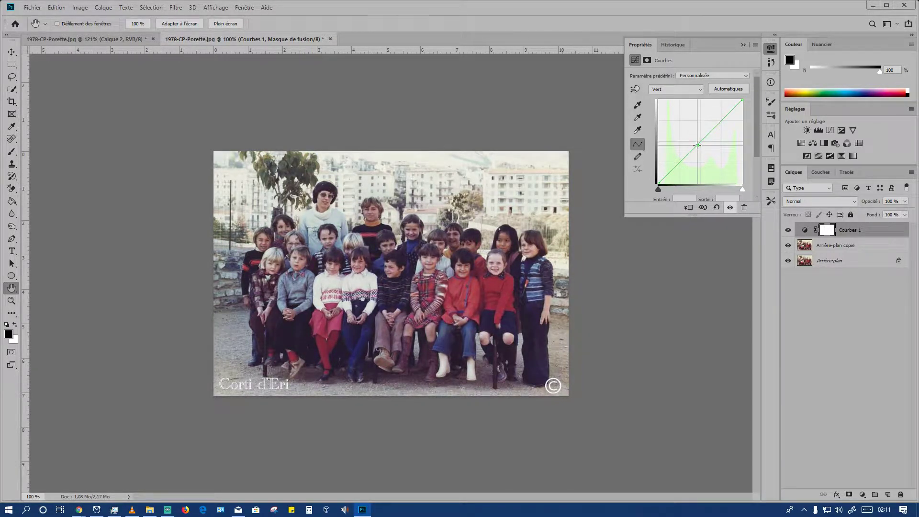
Compare the photo with and without the Courbes 1 adjustment, and collapse its properties
{"action": "left_click", "coordinate": [730, 207]}
{"action": "left_click", "coordinate": [729, 207]}
{"action": "left_click", "coordinate": [744, 45]}
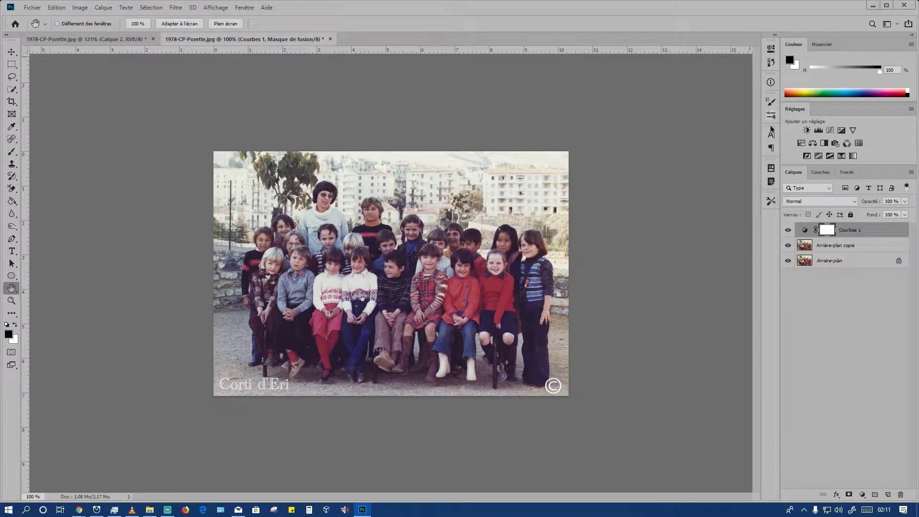
Add a Color Balance adjustment layer and set its midtones to Cyan-Rouge -13, Magenta-Vert +8 and a slight shift toward blue
{"action": "left_click", "coordinate": [813, 143]}
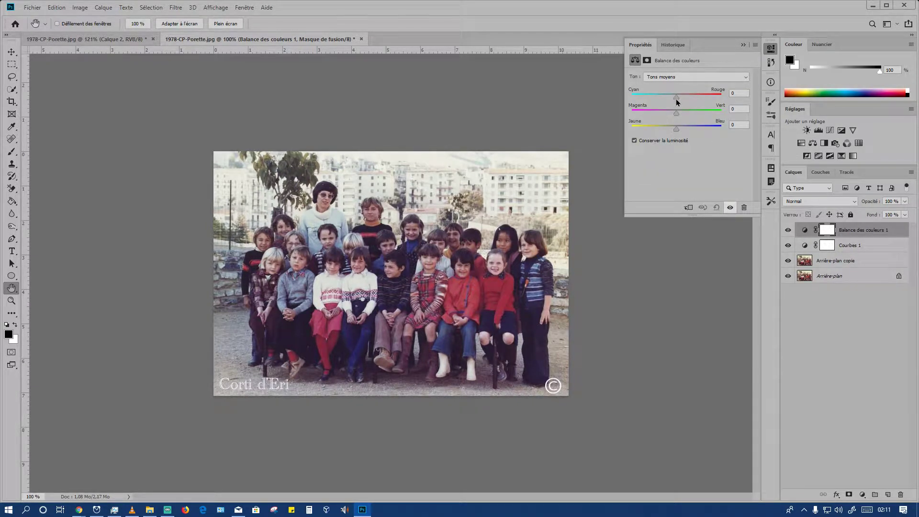
{"action": "left_click_drag", "start_coordinate": [676, 97], "coordinate": [681, 119]}
{"action": "left_click", "coordinate": [652, 78]}
{"action": "left_click", "coordinate": [651, 77]}
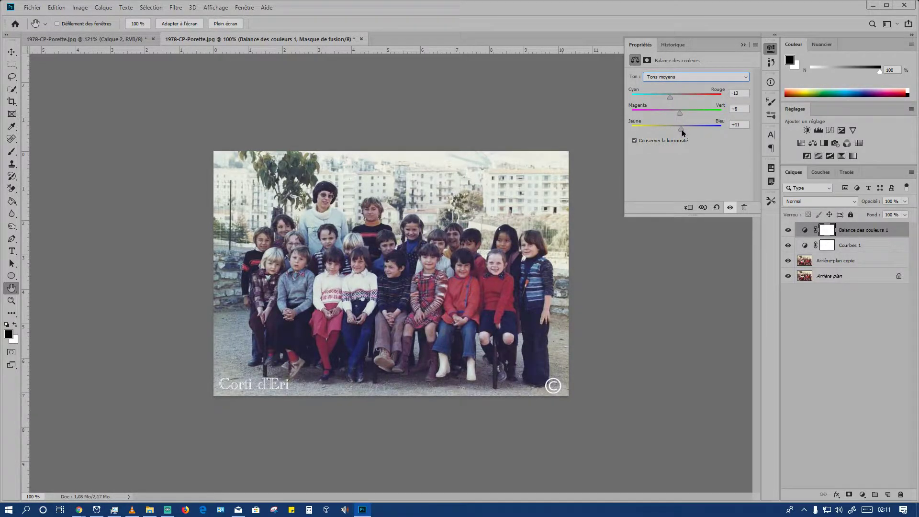
{"action": "left_click_drag", "start_coordinate": [682, 130], "coordinate": [671, 131]}
{"action": "left_click_drag", "start_coordinate": [679, 131], "coordinate": [679, 129]}
Set the highlights (Tons clairs) of the Color Balance adjustment to Cyan-Rouge -7, Magenta-Vert -1 and Jaune-Bleu +10
{"action": "left_click", "coordinate": [677, 76]}
{"action": "left_click", "coordinate": [664, 99]}
{"action": "left_click", "coordinate": [675, 77]}
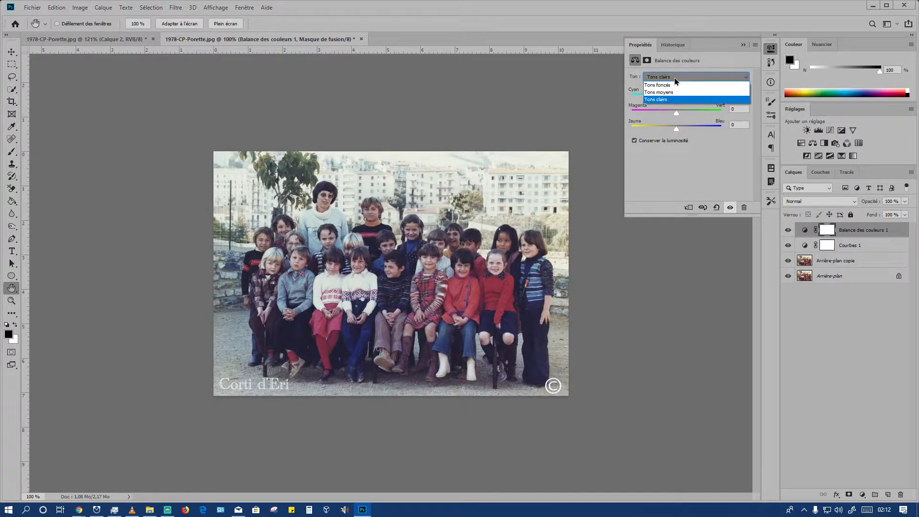
{"action": "left_click", "coordinate": [674, 98]}
{"action": "left_click_drag", "start_coordinate": [676, 96], "coordinate": [684, 102]}
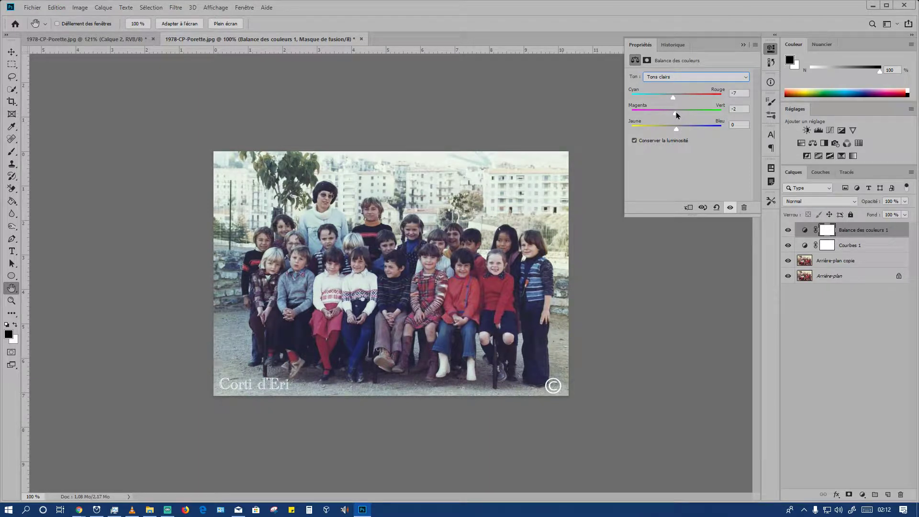
{"action": "left_click_drag", "start_coordinate": [679, 113], "coordinate": [679, 114]}
Set the shadows (Tons foncés) of the Color Balance adjustment to Cyan-Rouge +19, Magenta-Vert +10 and Jaune-Bleu -11
{"action": "left_click", "coordinate": [674, 75]}
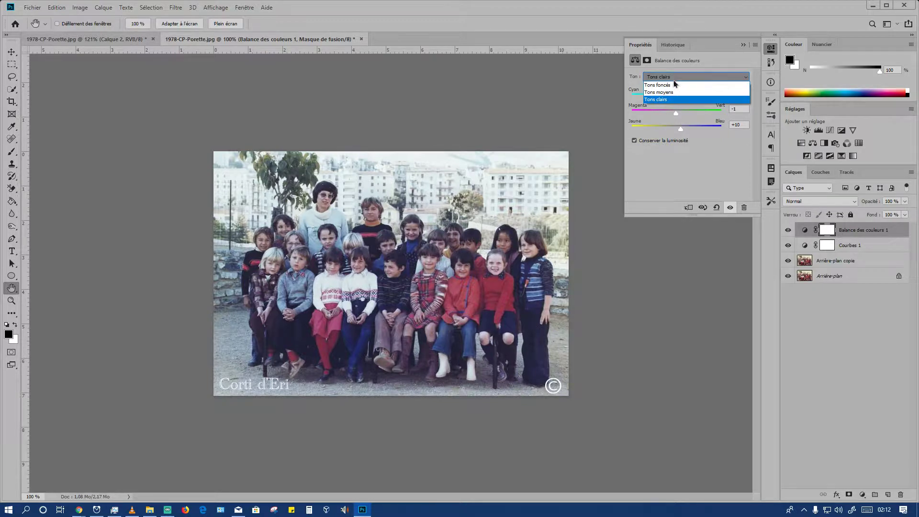
{"action": "left_click", "coordinate": [665, 85]}
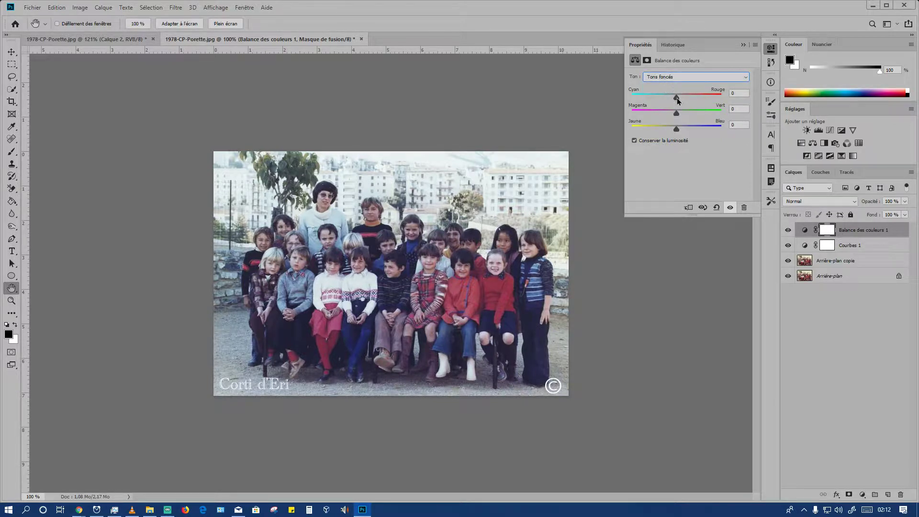
{"action": "left_click_drag", "start_coordinate": [677, 99], "coordinate": [687, 102]}
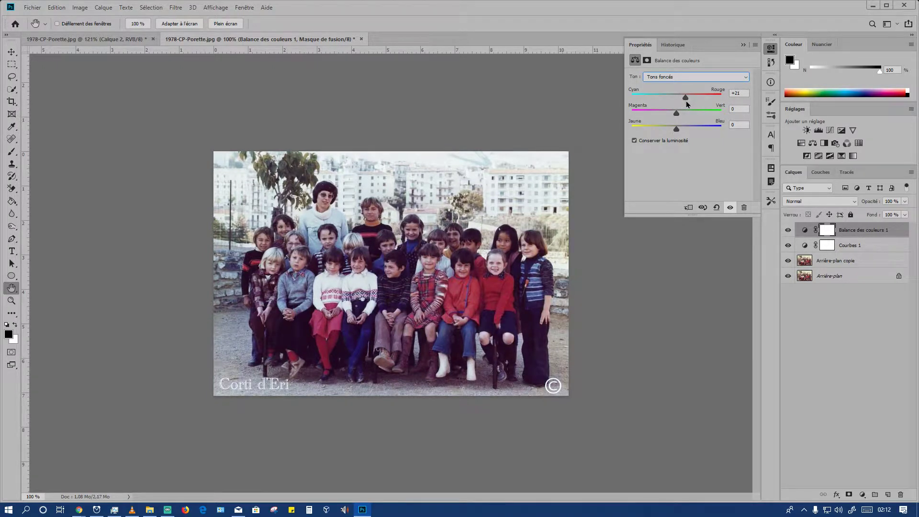
{"action": "left_click", "coordinate": [679, 112]}
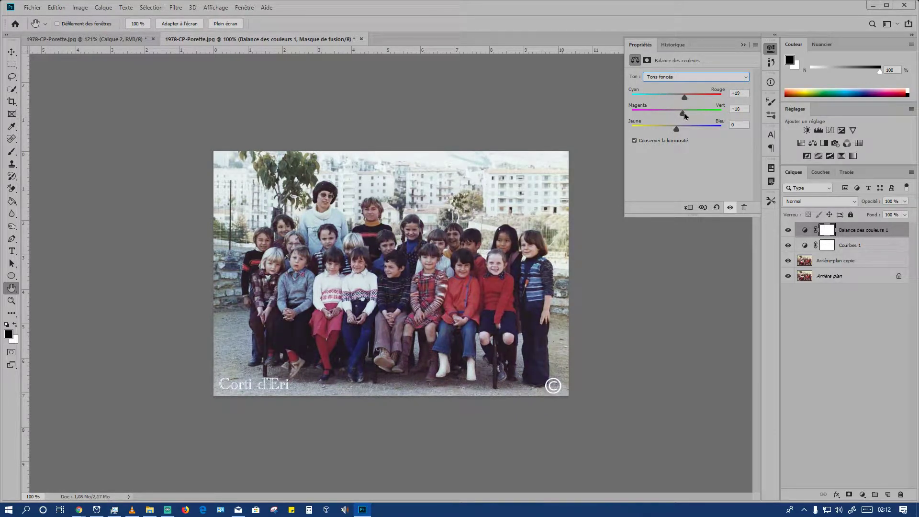
{"action": "left_click_drag", "start_coordinate": [678, 114], "coordinate": [672, 132]}
Compare the photo with and without the Color Balance adjustment, and collapse its properties
{"action": "left_click", "coordinate": [728, 207]}
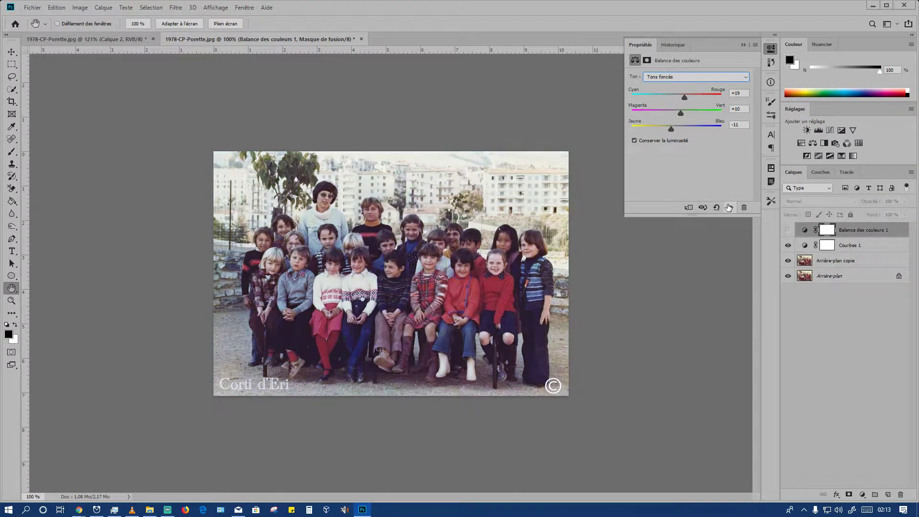
{"action": "left_click", "coordinate": [728, 207]}
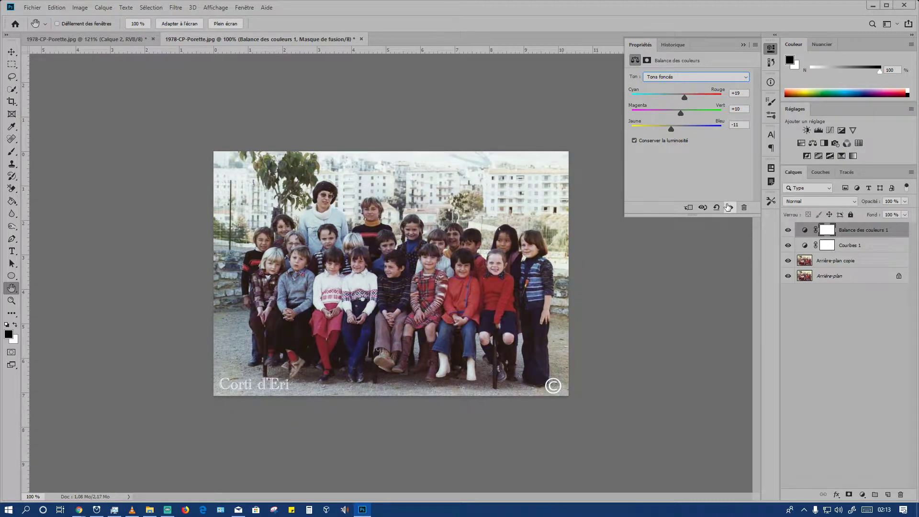
{"action": "left_click", "coordinate": [742, 45]}
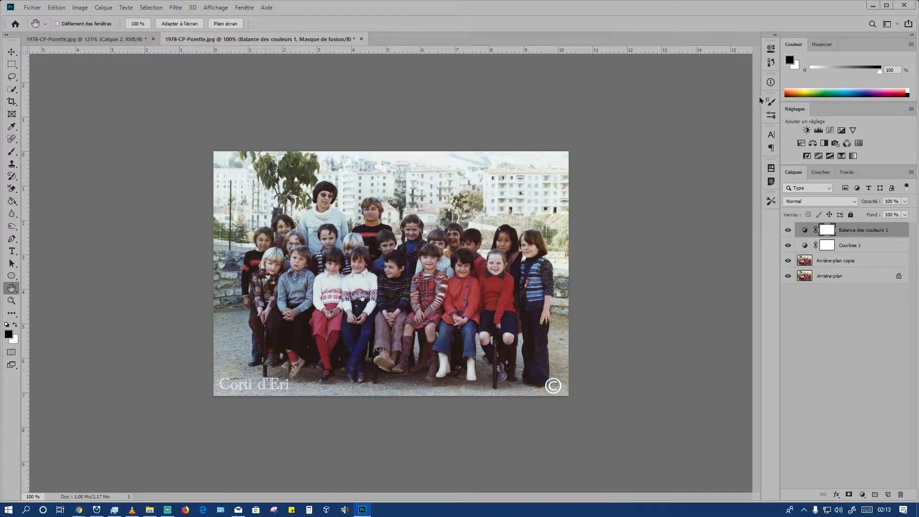
Add a Levels (Niveaux) adjustment layer and set the red channel's midtones to 0.96
{"action": "left_click", "coordinate": [818, 130]}
{"action": "left_click", "coordinate": [685, 93]}
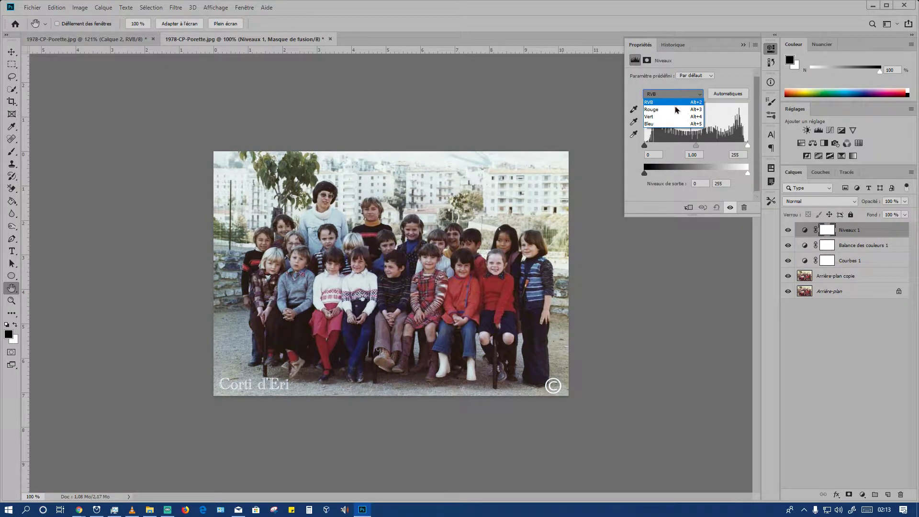
{"action": "left_click", "coordinate": [671, 110]}
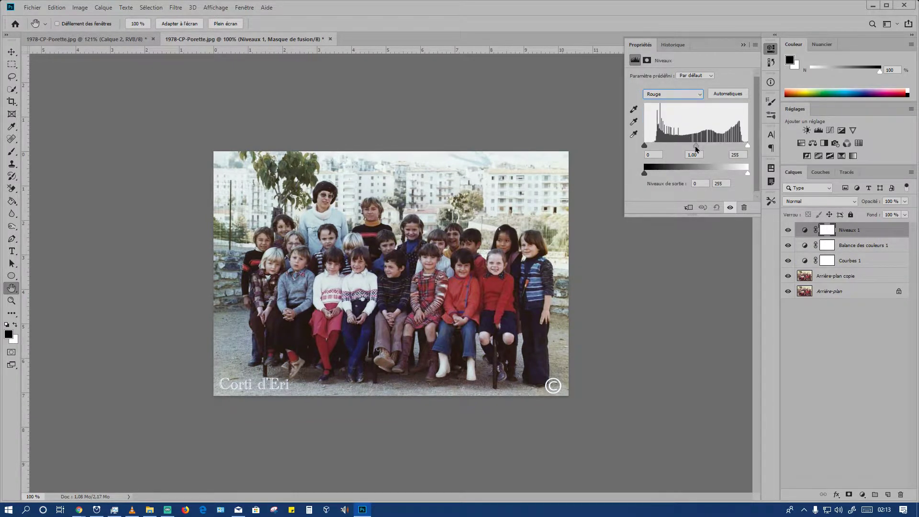
{"action": "left_click_drag", "start_coordinate": [697, 149], "coordinate": [644, 146]}
{"action": "left_click_drag", "start_coordinate": [747, 145], "coordinate": [698, 150]}
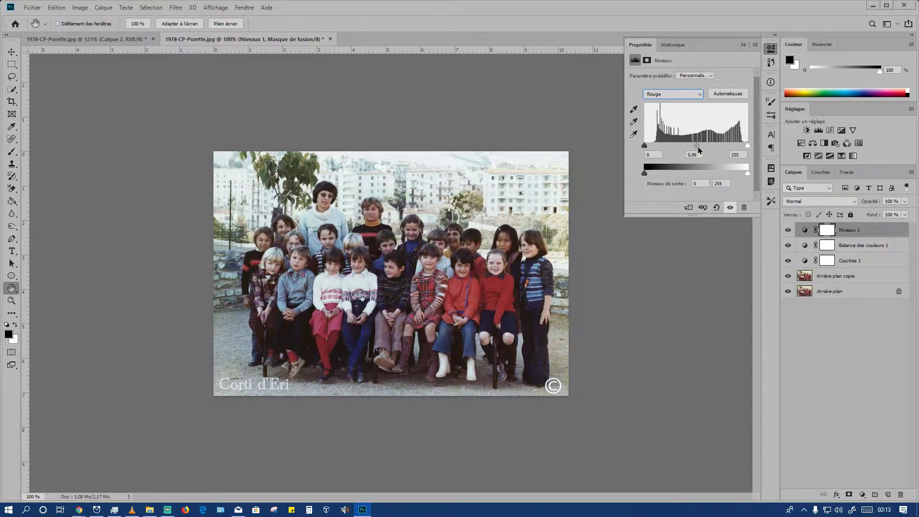
Brighten the blue channel's (Bleu) midtones slightly in the Levels adjustment
{"action": "left_click", "coordinate": [679, 93]}
{"action": "left_click", "coordinate": [669, 123]}
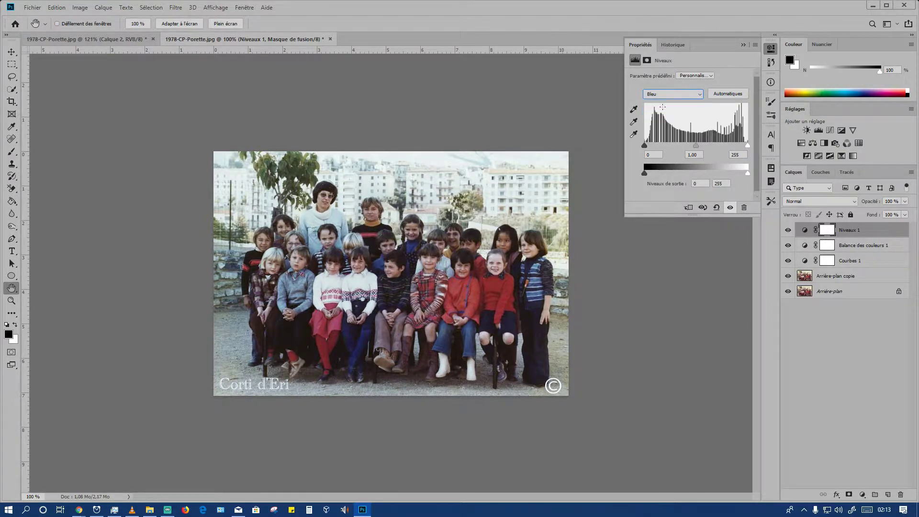
{"action": "left_click_drag", "start_coordinate": [698, 148], "coordinate": [695, 148]}
{"action": "left_click_drag", "start_coordinate": [744, 149], "coordinate": [744, 151]}
Lower the red channel's midtones to 0.92 in the Levels adjustment
{"action": "left_click", "coordinate": [690, 95]}
{"action": "left_click", "coordinate": [675, 110]}
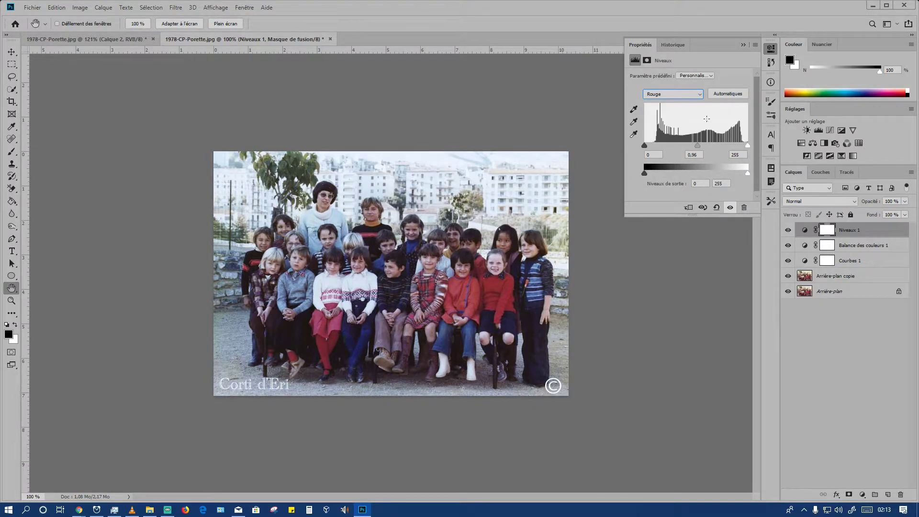
{"action": "left_click_drag", "start_coordinate": [747, 146], "coordinate": [741, 148]}
{"action": "left_click_drag", "start_coordinate": [698, 149], "coordinate": [700, 150]}
Raise the green channel's (Vert) midtones to about 1.04 in the Levels adjustment and fine-tune them
{"action": "left_click", "coordinate": [689, 95]}
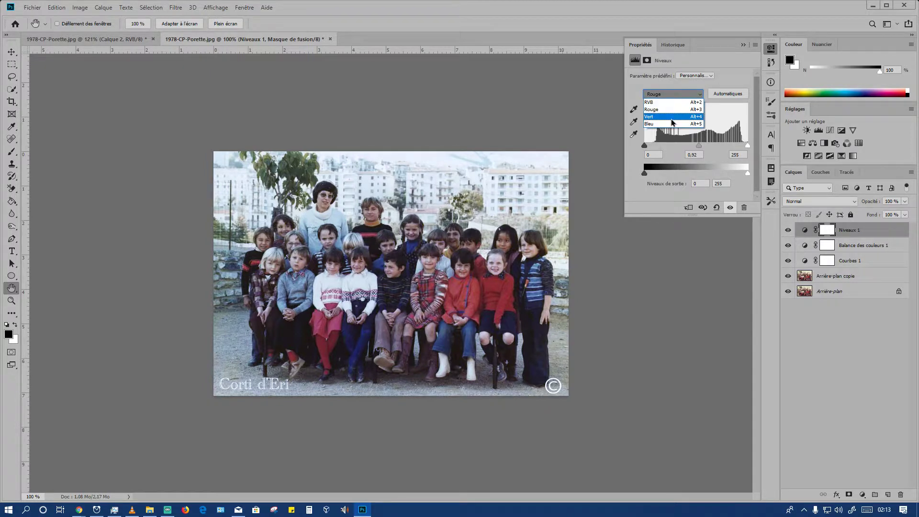
{"action": "left_click", "coordinate": [674, 120]}
{"action": "left_click_drag", "start_coordinate": [693, 150], "coordinate": [747, 145]}
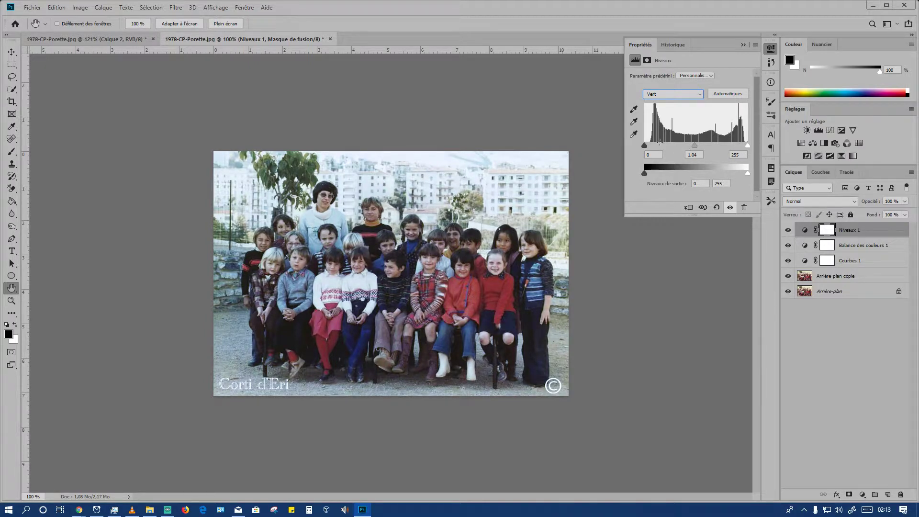
{"action": "left_click_drag", "start_coordinate": [647, 147], "coordinate": [647, 147]}
{"action": "left_click_drag", "start_coordinate": [695, 146], "coordinate": [697, 149]}
Compare the photo with and without the Niveaux 1 adjustment, and collapse its properties
{"action": "left_click", "coordinate": [730, 207]}
{"action": "left_click", "coordinate": [729, 207]}
{"action": "left_click", "coordinate": [730, 207]}
{"action": "left_click", "coordinate": [729, 207]}
{"action": "left_click", "coordinate": [743, 44]}
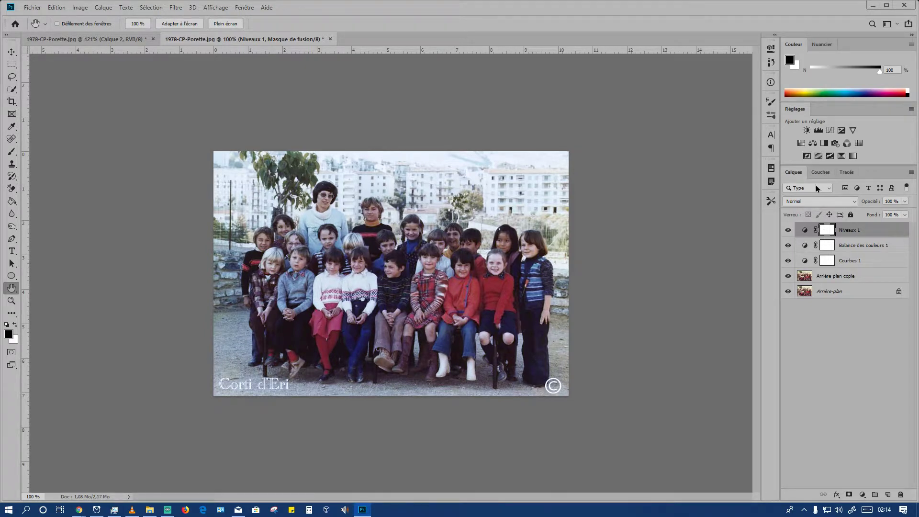
Stamp all visible layers into a new layer at the top of the stack and convert it to a smart object
{"action": "key", "text": "ctrl+shift+alt+e"}
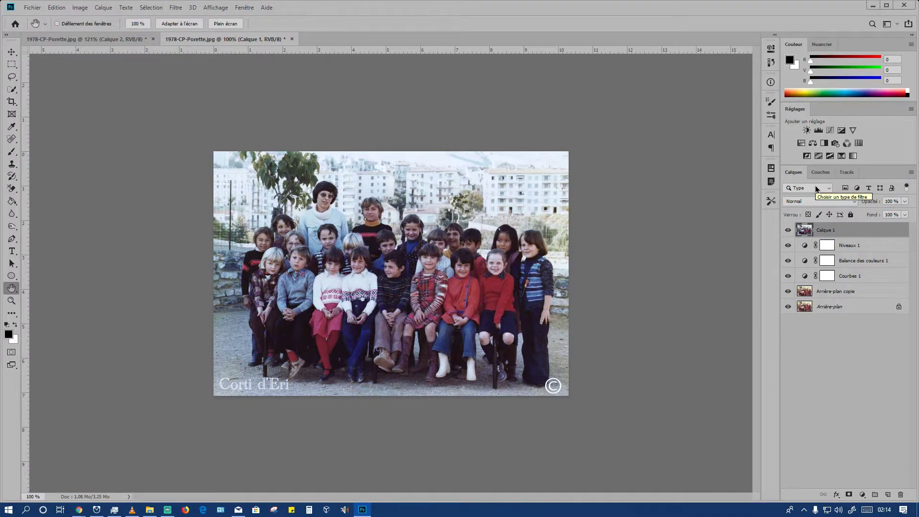
{"action": "right_click", "coordinate": [845, 234]}
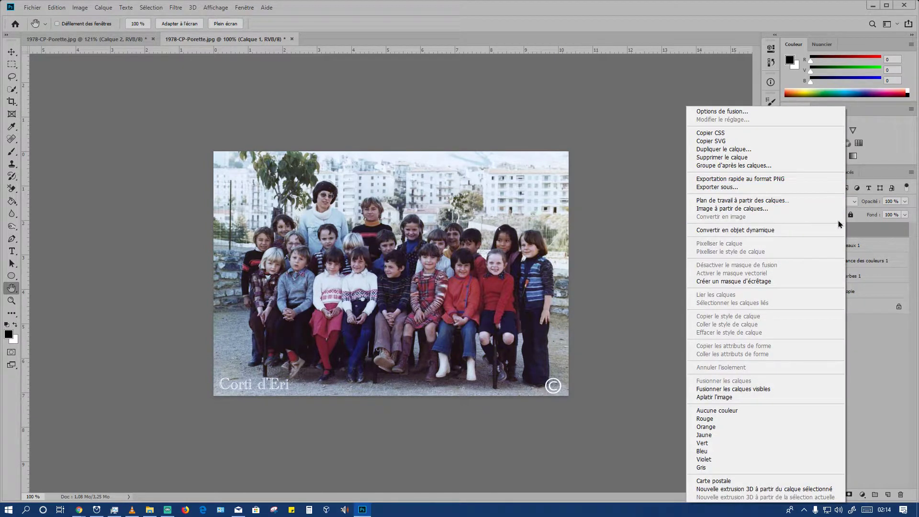
{"action": "key", "text": "Escape"}
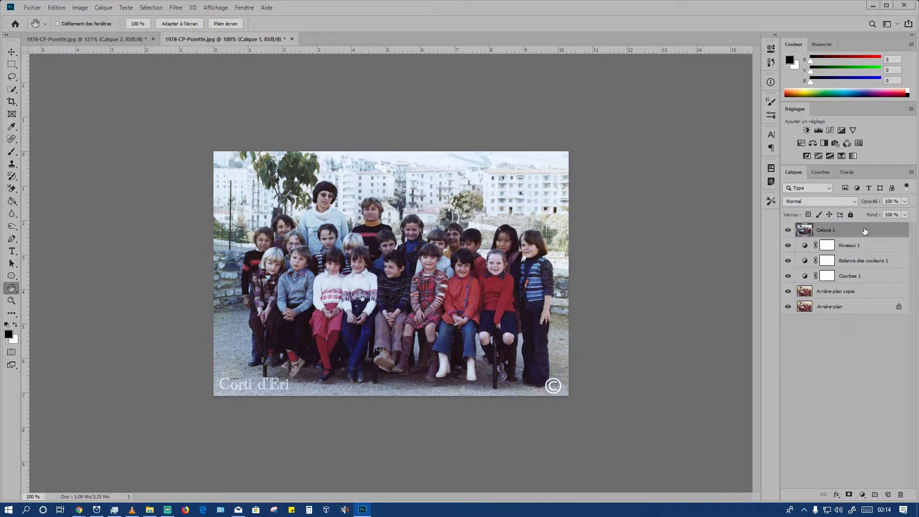
{"action": "right_click", "coordinate": [835, 233]}
{"action": "left_click", "coordinate": [763, 229]}
Open the Camera Raw filter for the stamped layer and reduce the preview's zoom to 140%
{"action": "left_click", "coordinate": [176, 9]}
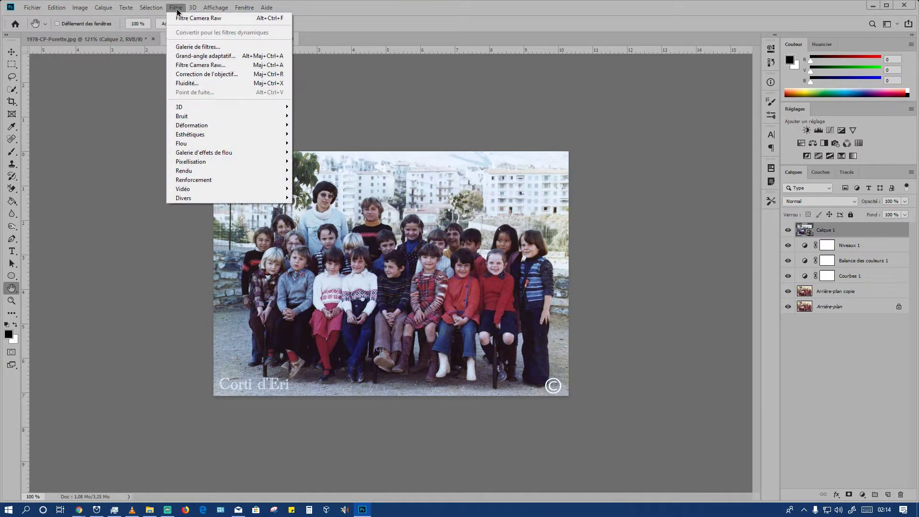
{"action": "left_click", "coordinate": [231, 65]}
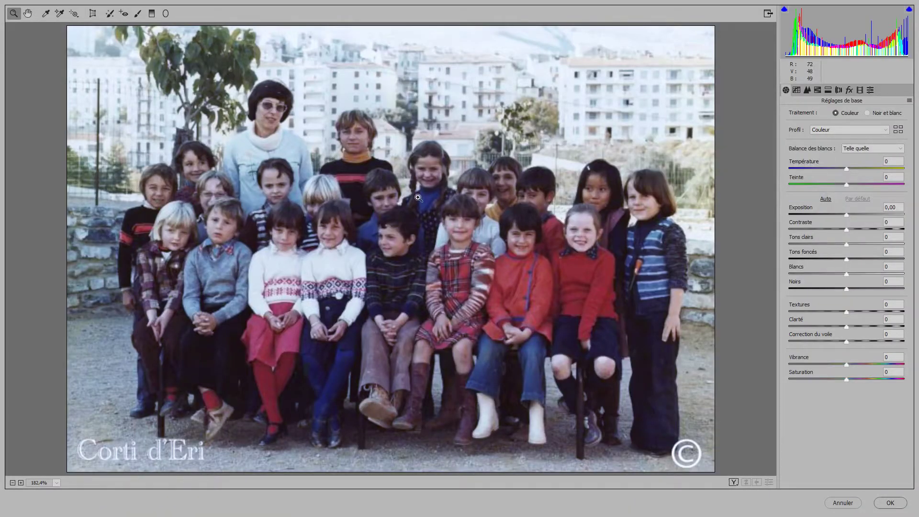
{"action": "left_click", "coordinate": [449, 206], "text": "alt"}
{"action": "left_click", "coordinate": [450, 207], "text": "alt"}
{"action": "left_click", "coordinate": [461, 212], "text": "alt"}
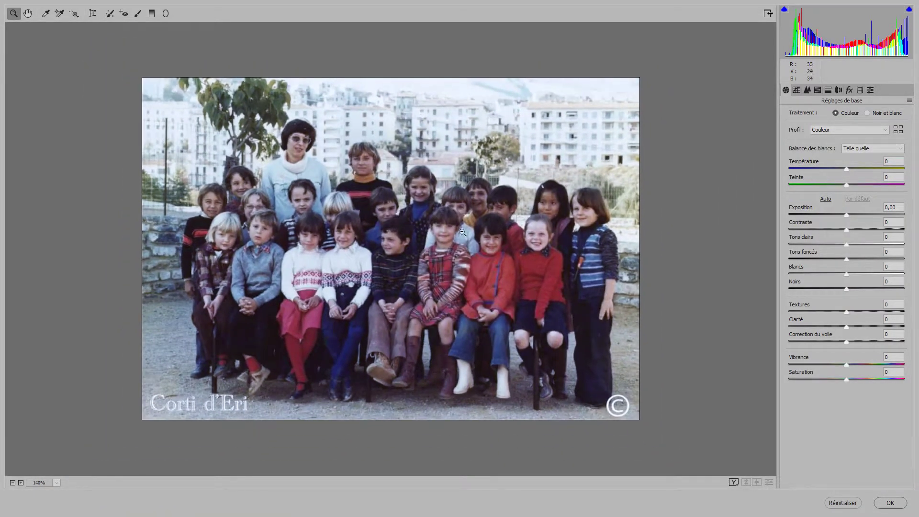
Try lowering the exposure to -0.10 in Camera Raw, and reset it to its default
{"action": "left_click", "coordinate": [846, 216]}
{"action": "key", "text": "Down"}
{"action": "key", "text": "Down"}
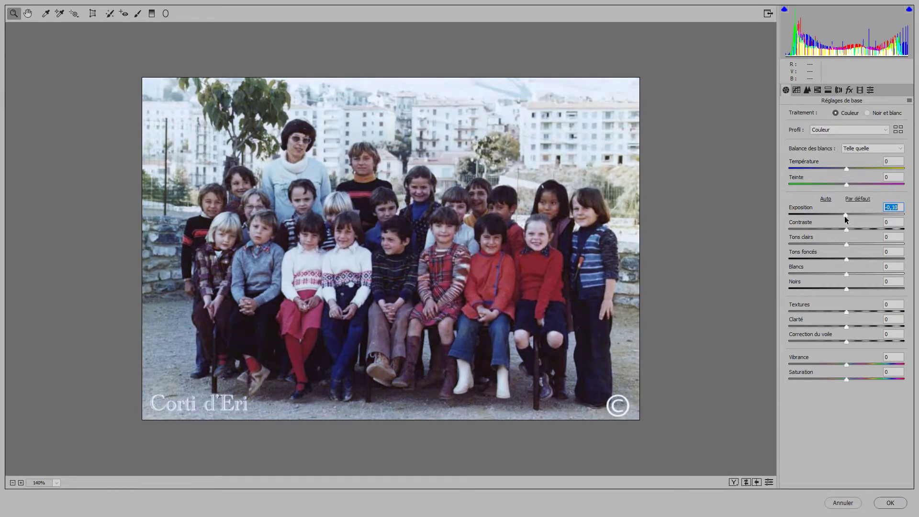
{"action": "double_click", "coordinate": [845, 216]}
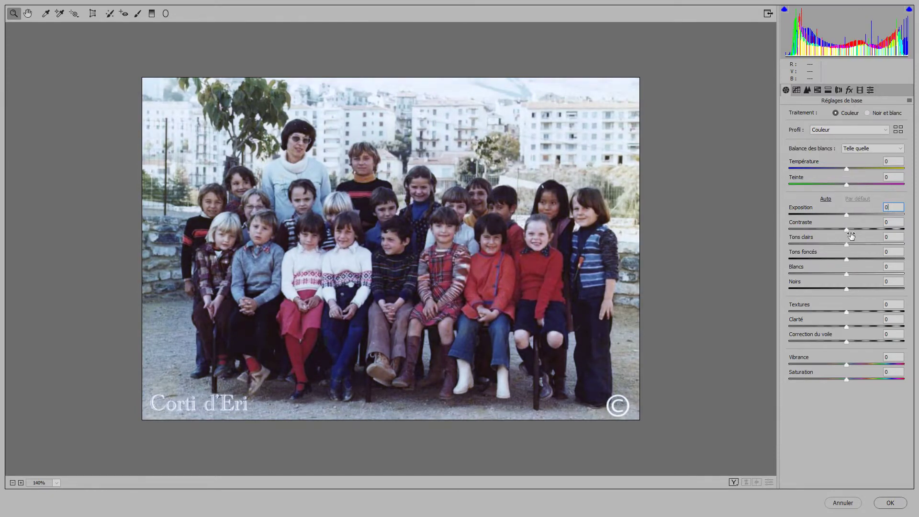
Set Camera Raw's Contraste to +18, Tons clairs to -35, Tons foncés to -8, Blancs to -19 and Noirs to -12
{"action": "left_click_drag", "start_coordinate": [848, 229], "coordinate": [836, 274]}
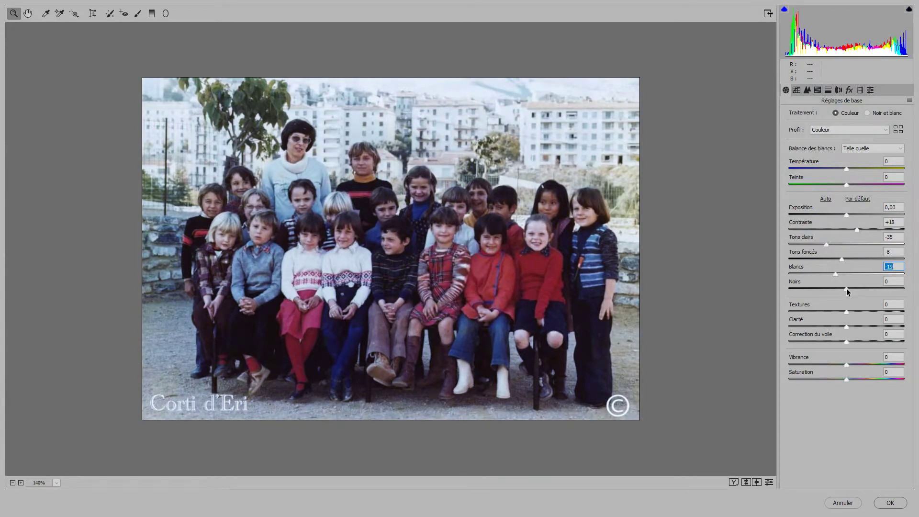
{"action": "left_click", "coordinate": [847, 290]}
{"action": "mouse_move", "coordinate": [846, 289]}
{"action": "left_mouse_down"}
{"action": "mouse_move", "coordinate": [866, 288]}
{"action": "mouse_move", "coordinate": [841, 292]}
{"action": "left_mouse_up"}
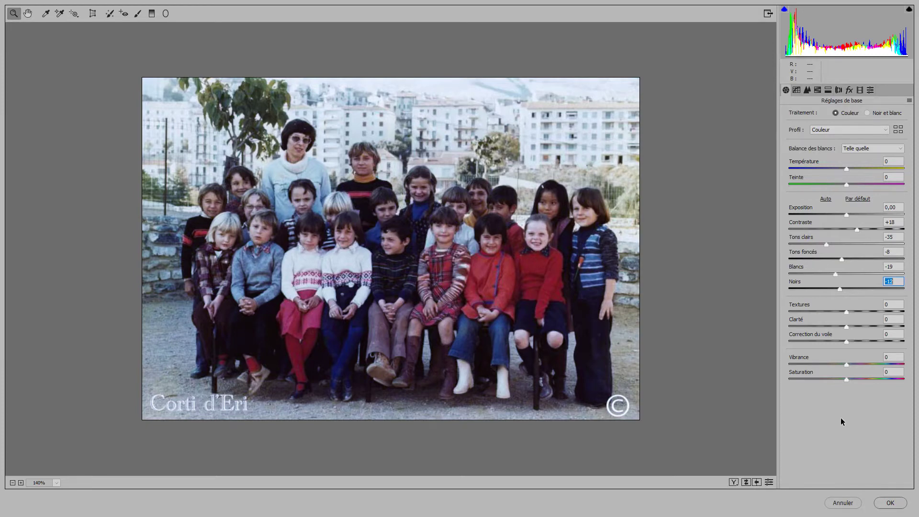
Set Camera Raw's Textures to +58, Clarté to +21, Correction du voile to +8 and Vibrance to +6
{"action": "mouse_move", "coordinate": [846, 312]}
{"action": "left_mouse_down"}
{"action": "mouse_move", "coordinate": [880, 313]}
{"action": "mouse_move", "coordinate": [860, 312]}
{"action": "left_mouse_up"}
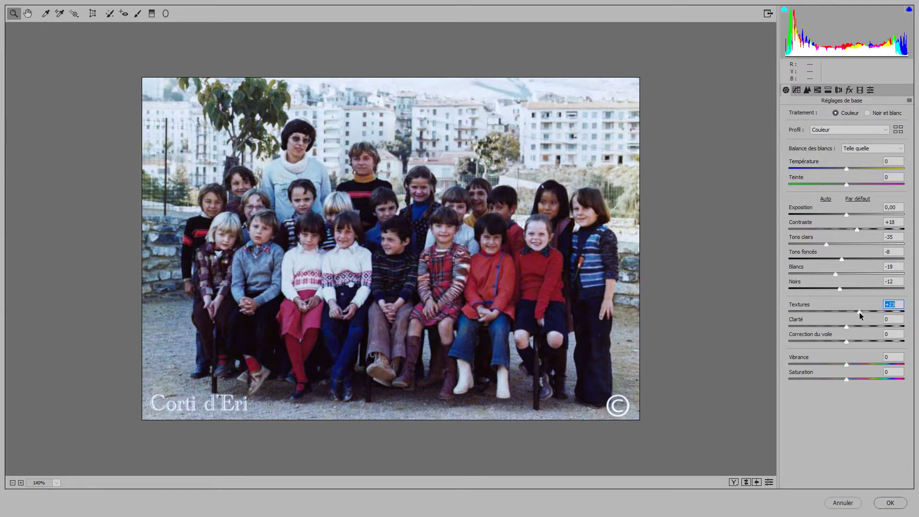
{"action": "left_click_drag", "start_coordinate": [859, 312], "coordinate": [877, 315]}
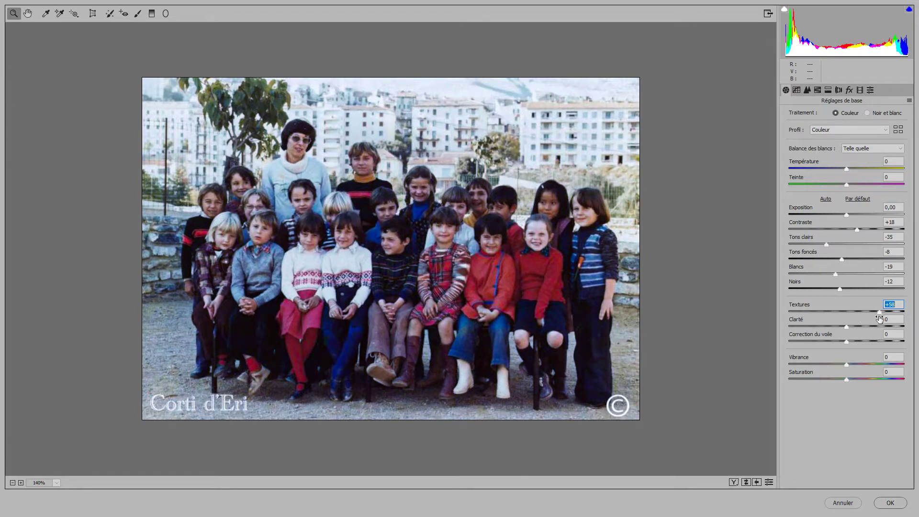
{"action": "left_click_drag", "start_coordinate": [846, 339], "coordinate": [865, 334]}
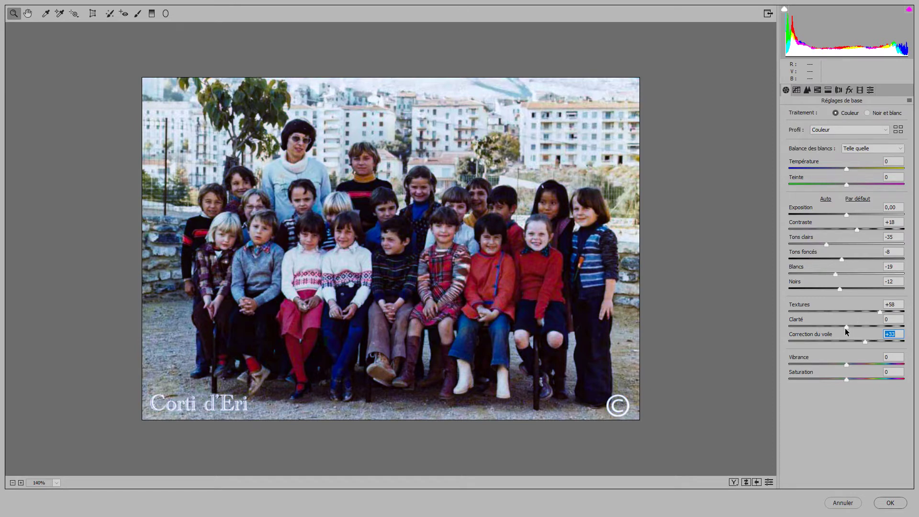
{"action": "mouse_move", "coordinate": [847, 326]}
{"action": "left_mouse_down"}
{"action": "mouse_move", "coordinate": [867, 324]}
{"action": "mouse_move", "coordinate": [859, 326]}
{"action": "left_mouse_up"}
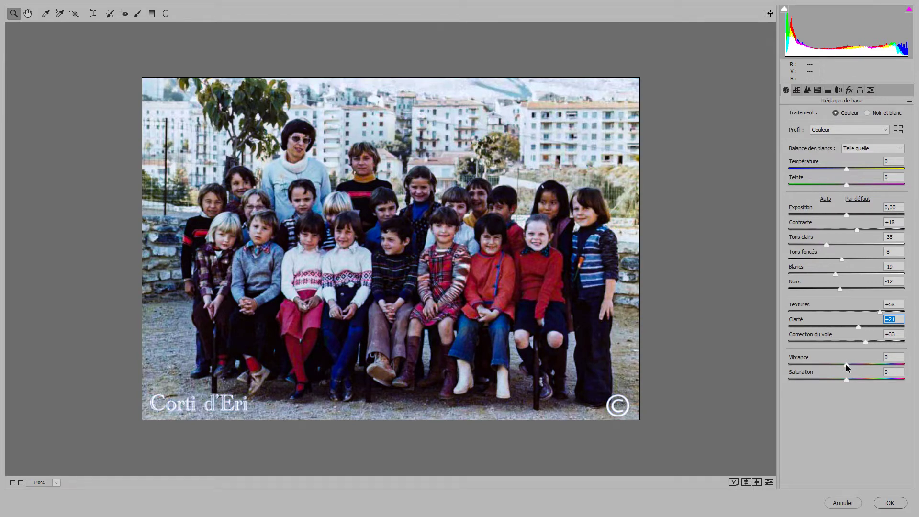
{"action": "mouse_move", "coordinate": [847, 365]}
{"action": "left_mouse_down"}
{"action": "mouse_move", "coordinate": [856, 363]}
{"action": "mouse_move", "coordinate": [838, 364]}
{"action": "mouse_move", "coordinate": [850, 364]}
{"action": "left_mouse_up"}
{"action": "left_click_drag", "start_coordinate": [865, 341], "coordinate": [851, 343]}
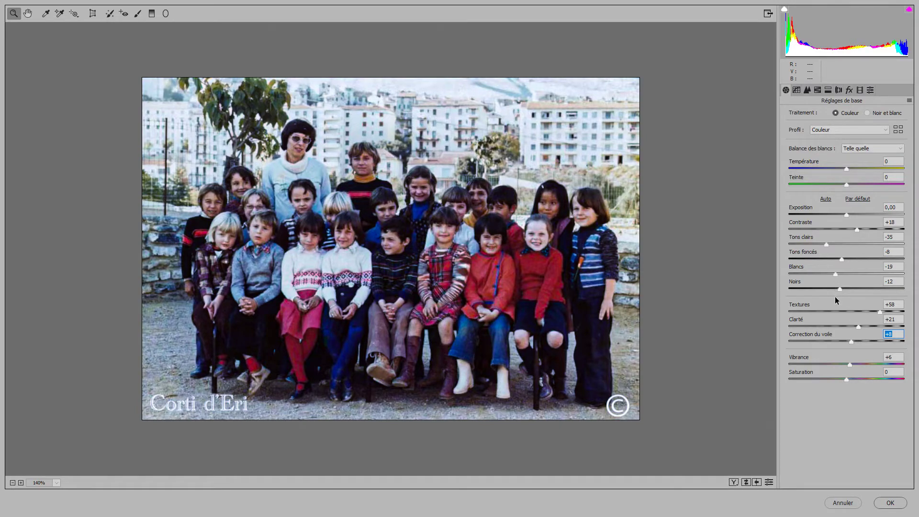
Compare the preview between the default settings and the current Camera Raw settings
{"action": "left_click", "coordinate": [769, 482]}
{"action": "left_click", "coordinate": [769, 482]}
{"action": "left_click", "coordinate": [769, 482]}
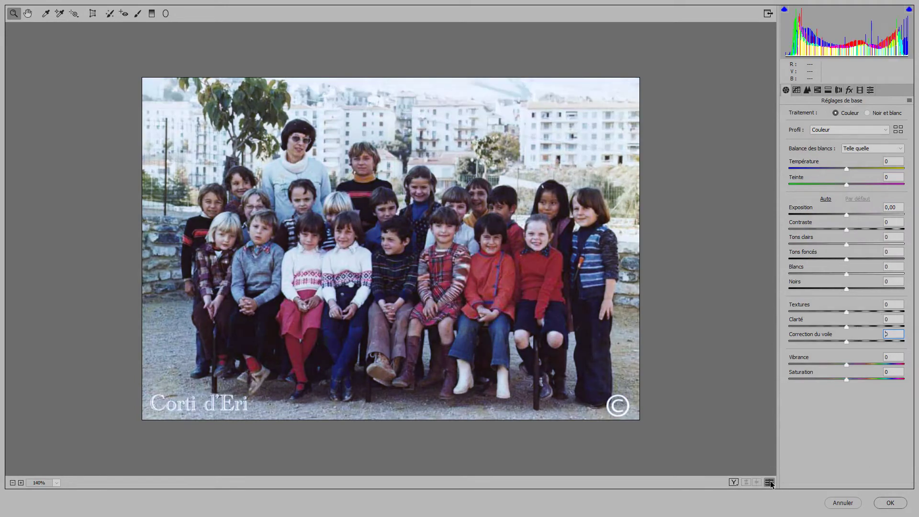
{"action": "left_click", "coordinate": [769, 482]}
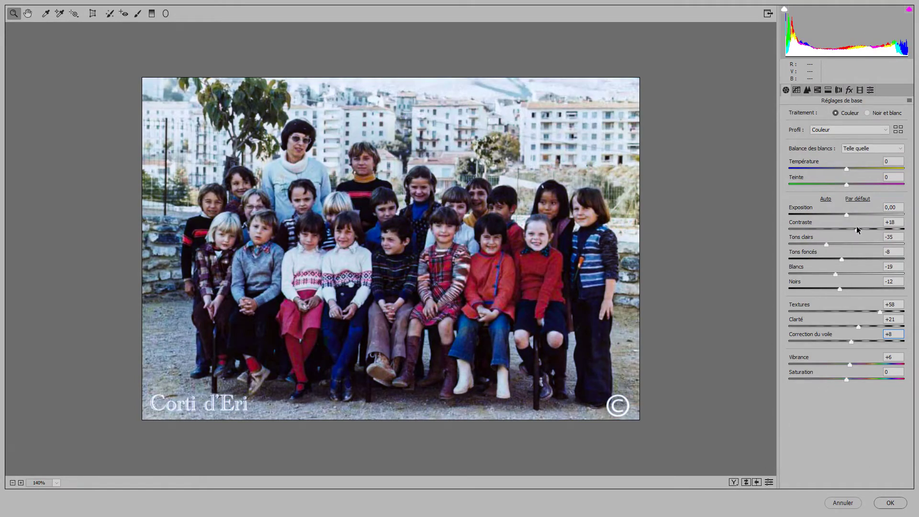
Lower the contrast slightly, compare the preview with the default settings again, and apply the Camera Raw filter
{"action": "left_click_drag", "start_coordinate": [856, 228], "coordinate": [853, 228]}
{"action": "left_click", "coordinate": [768, 483]}
{"action": "left_click", "coordinate": [768, 483]}
{"action": "left_click", "coordinate": [890, 502]}
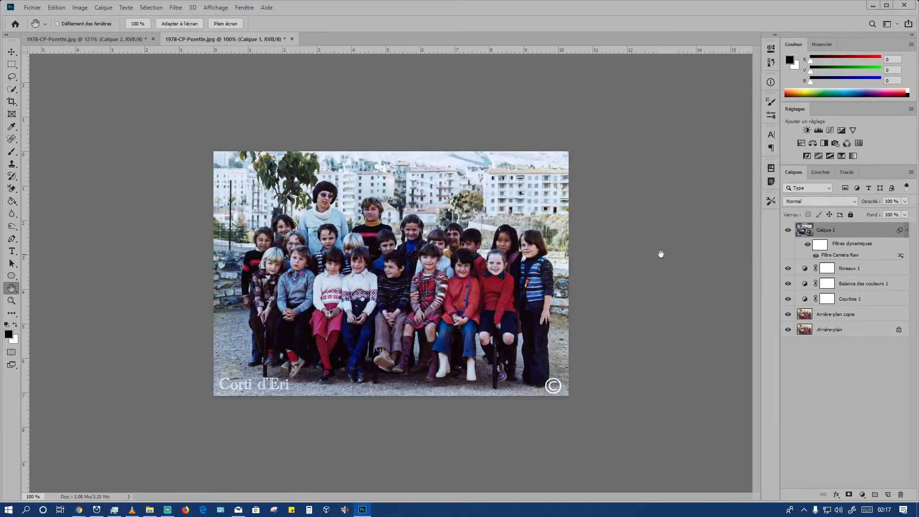
Group the Calque 1, Niveaux 1, Balance des couleurs 1 and Courbes 1 layers together
{"action": "scroll", "coordinate": [564, 332], "scroll_direction": "up", "scroll_amount": 1}
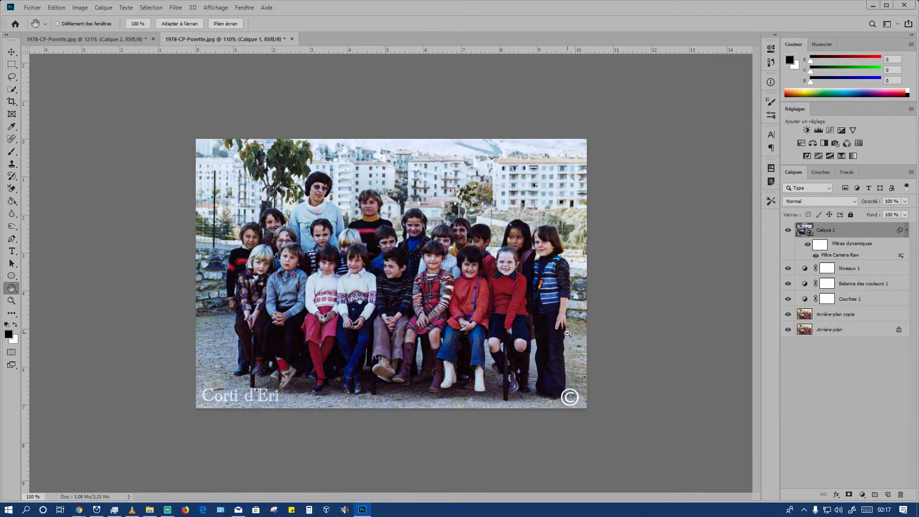
{"action": "scroll", "coordinate": [555, 328], "scroll_direction": "up", "scroll_amount": 1}
{"action": "scroll", "coordinate": [555, 328], "scroll_direction": "up", "scroll_amount": 2}
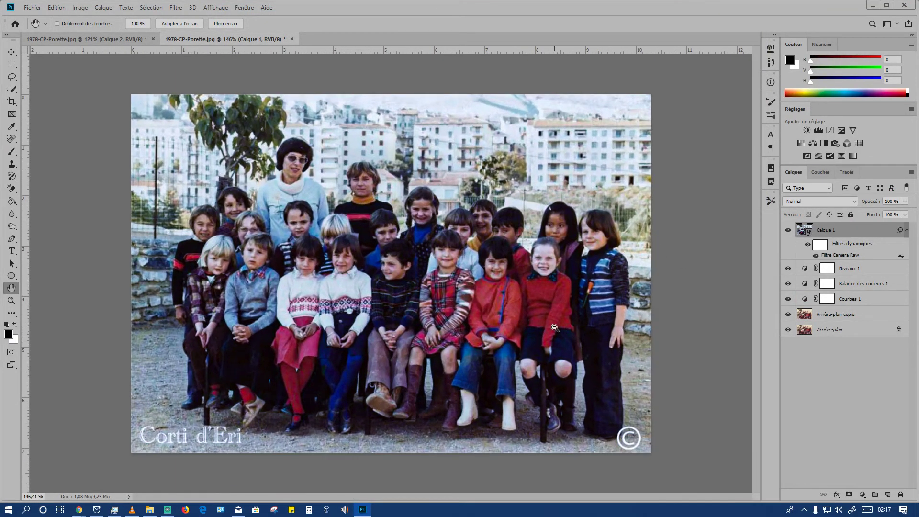
{"action": "scroll", "coordinate": [554, 328], "scroll_direction": "down", "scroll_amount": 1}
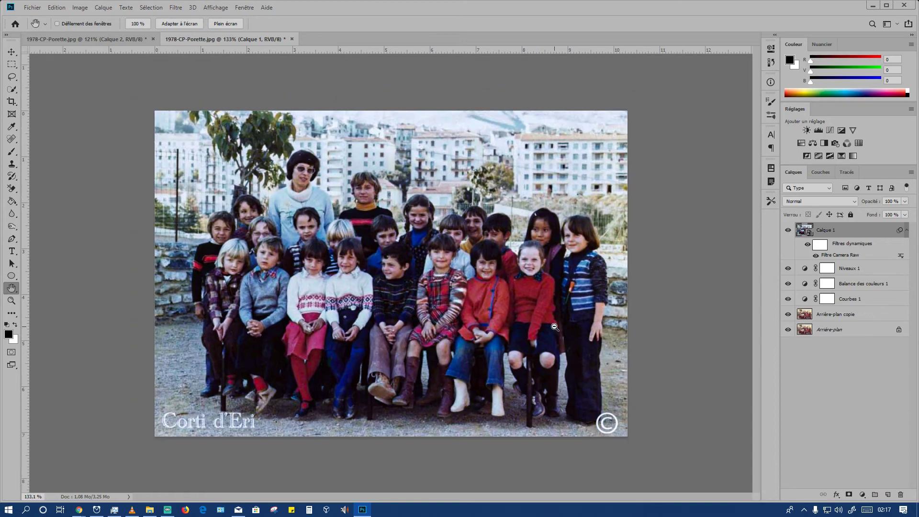
{"action": "left_click", "coordinate": [804, 268]}
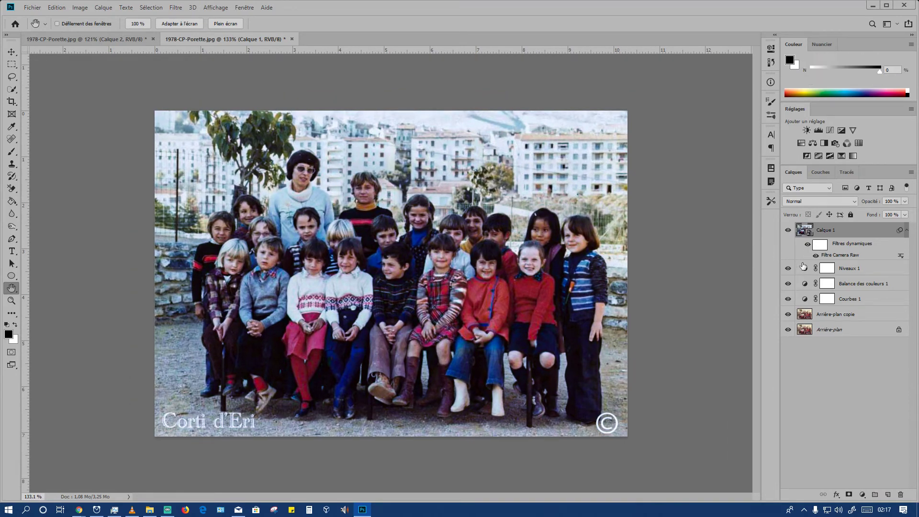
{"action": "left_click", "coordinate": [805, 231]}
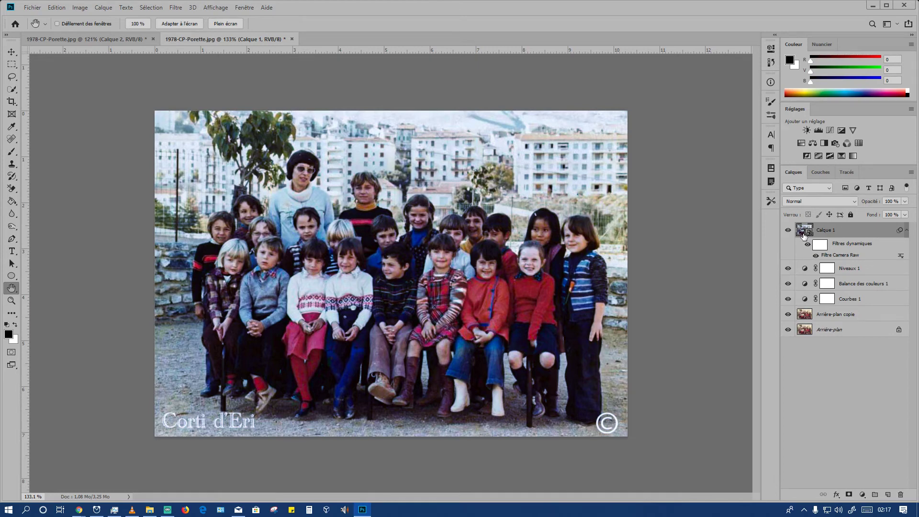
{"action": "left_click", "coordinate": [806, 299], "text": "shift"}
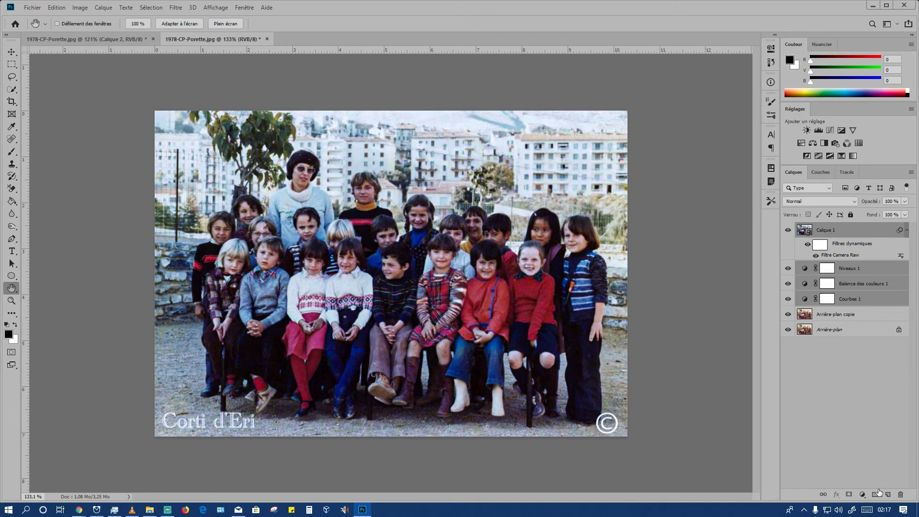
{"action": "left_click", "coordinate": [875, 494]}
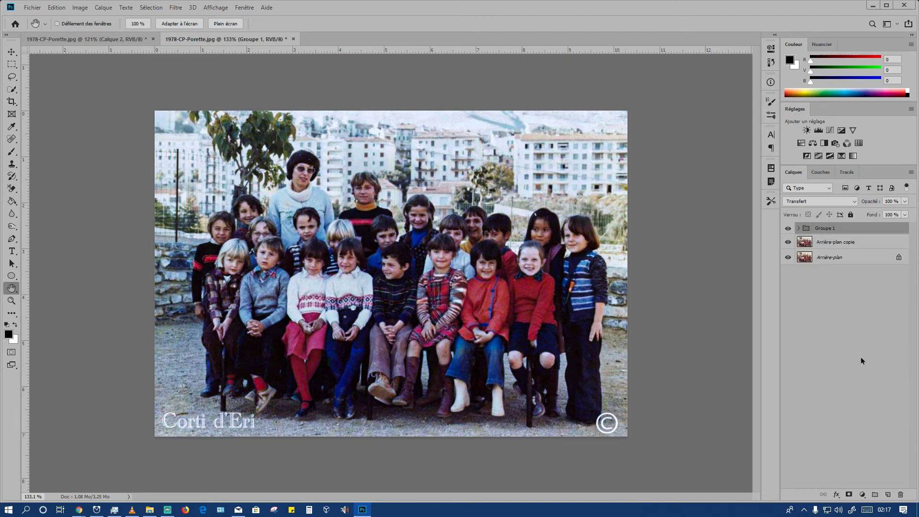
Toggle the correction group's visibility repeatedly to compare the original and restored photo, leaving the group shown
{"action": "left_click", "coordinate": [788, 228]}
{"action": "left_click", "coordinate": [788, 228]}
{"action": "left_click", "coordinate": [788, 228]}
{"action": "left_click", "coordinate": [788, 229]}
{"action": "left_click", "coordinate": [788, 229]}
{"action": "left_click", "coordinate": [789, 228]}
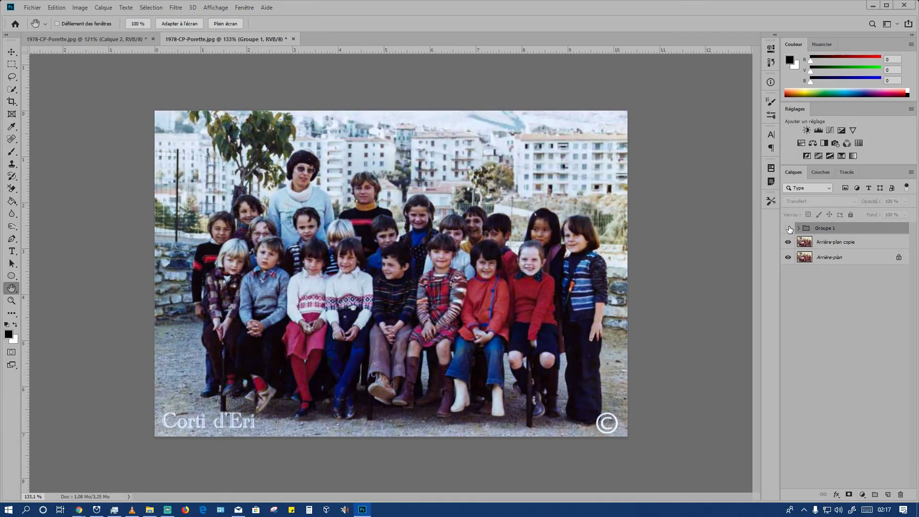
{"action": "left_click", "coordinate": [788, 228]}
{"action": "left_click", "coordinate": [788, 229]}
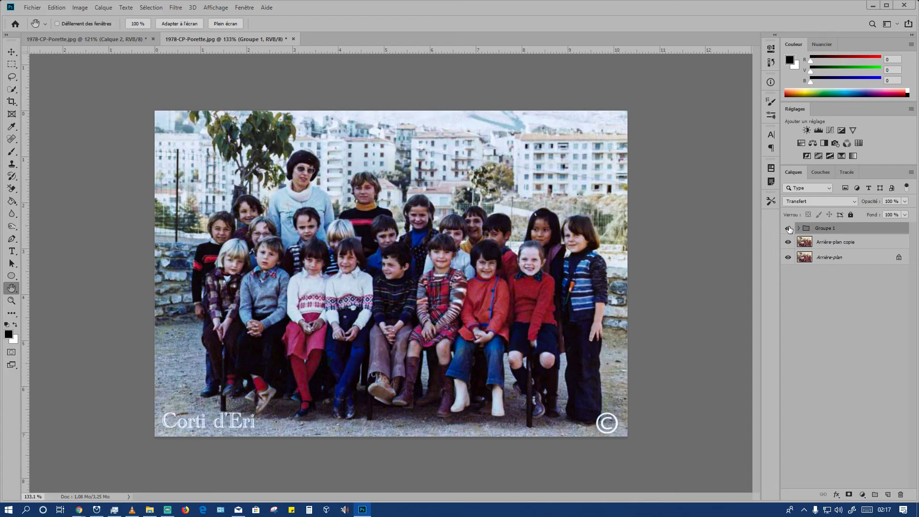